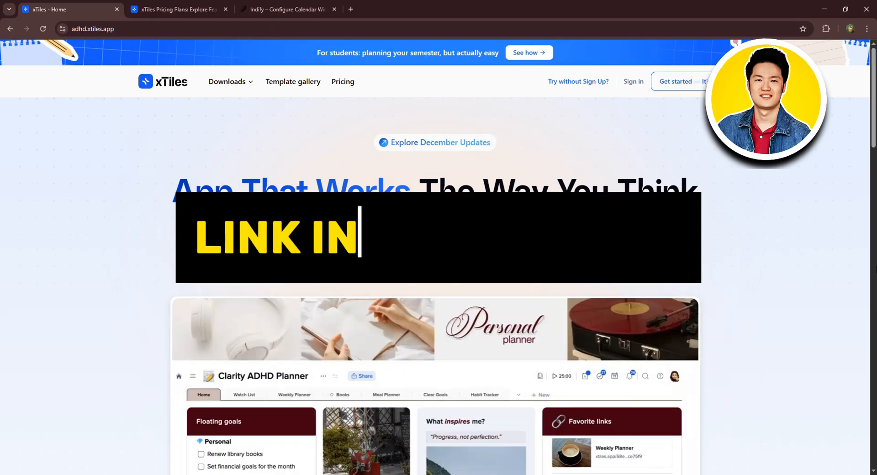
Open the xTiles pricing page and compare the Free, Plus, Family and Team plans with monthly billing
left_click(227, 82)
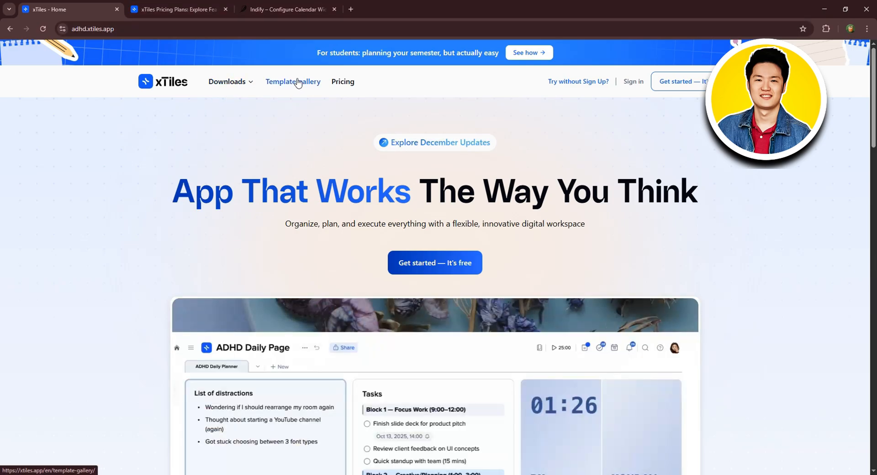
left_click(350, 83)
scroll(361, 128, "down", 5)
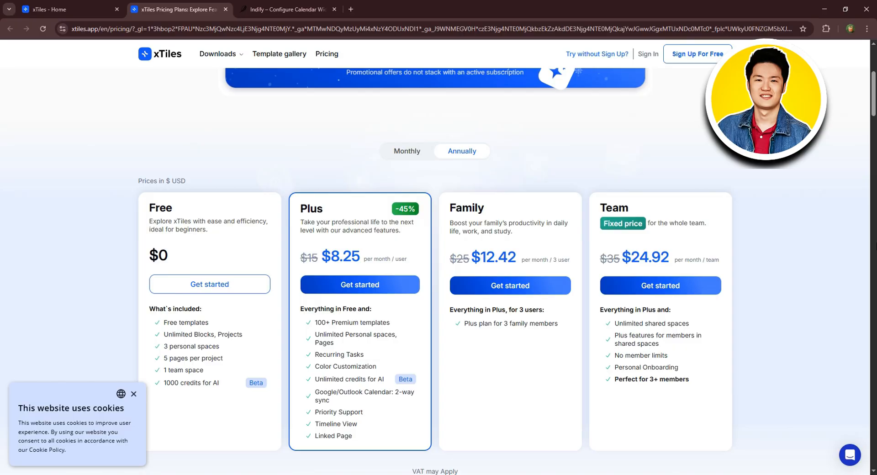
scroll(502, 270, "up", 1)
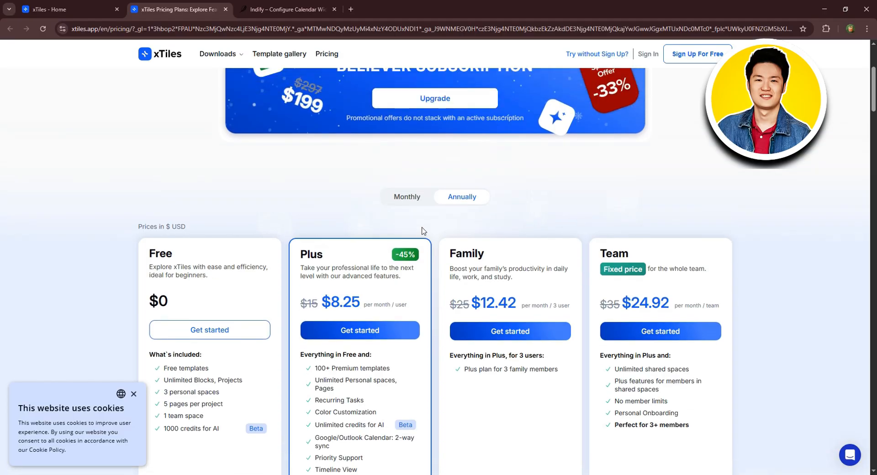
left_click(407, 198)
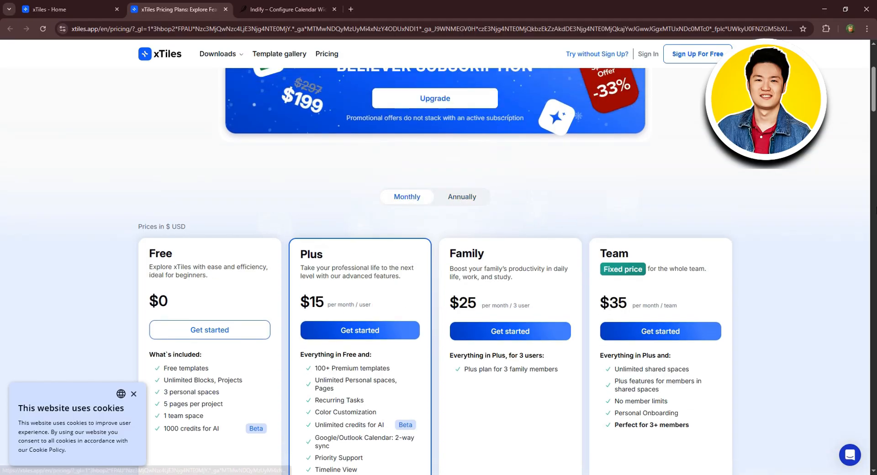
scroll(417, 204, "down", 1)
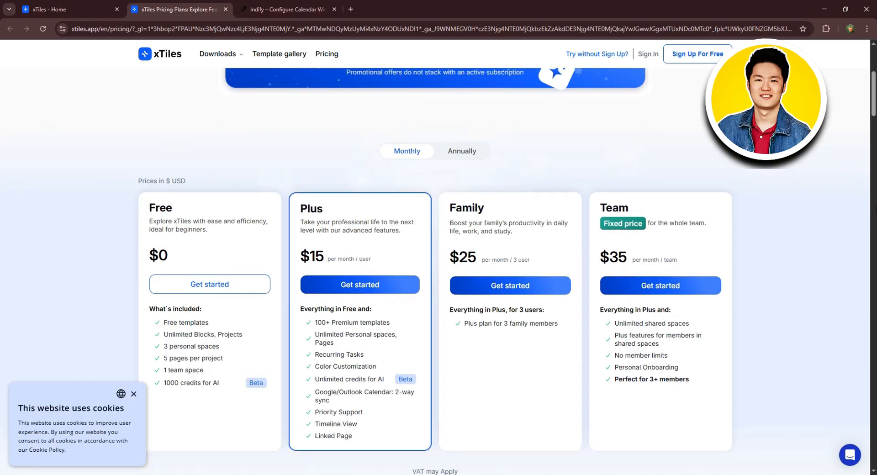
scroll(435, 274, "up", 5)
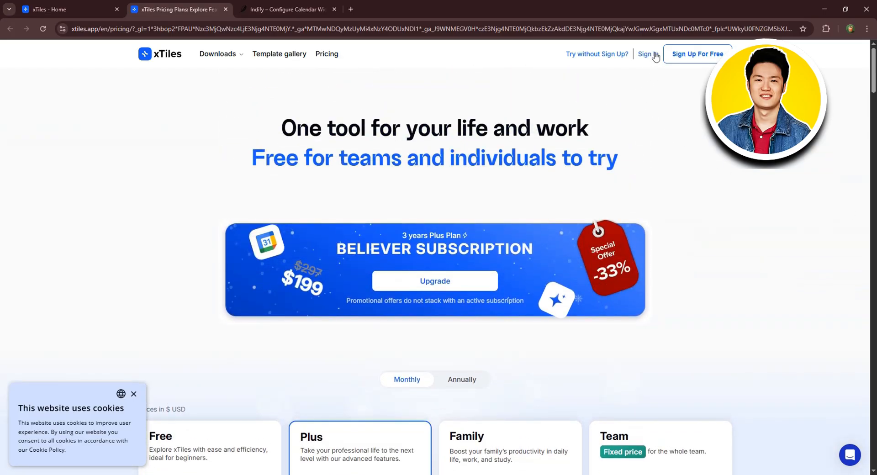
Sign up for a free xTiles account with the existing Google account and allow it access
left_click(691, 54)
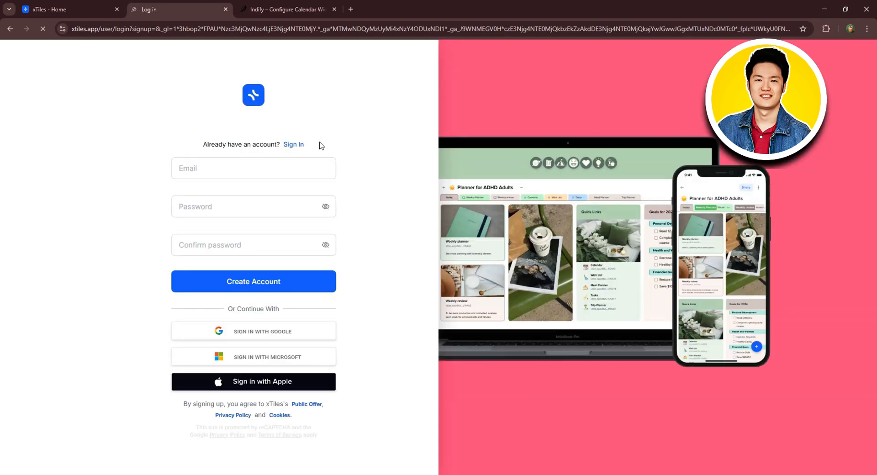
left_click(223, 204)
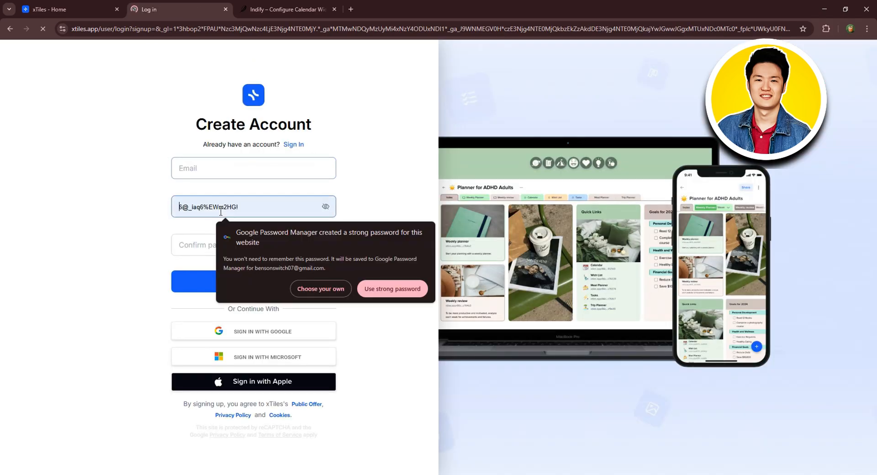
left_click(417, 213)
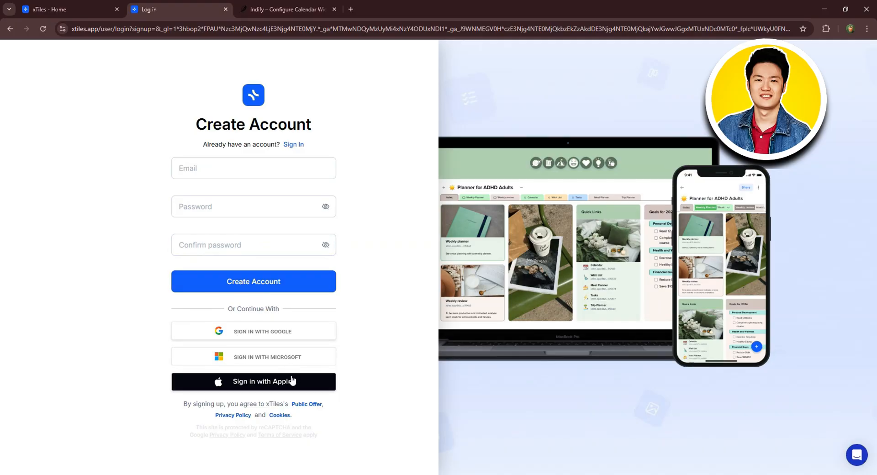
left_click(258, 336)
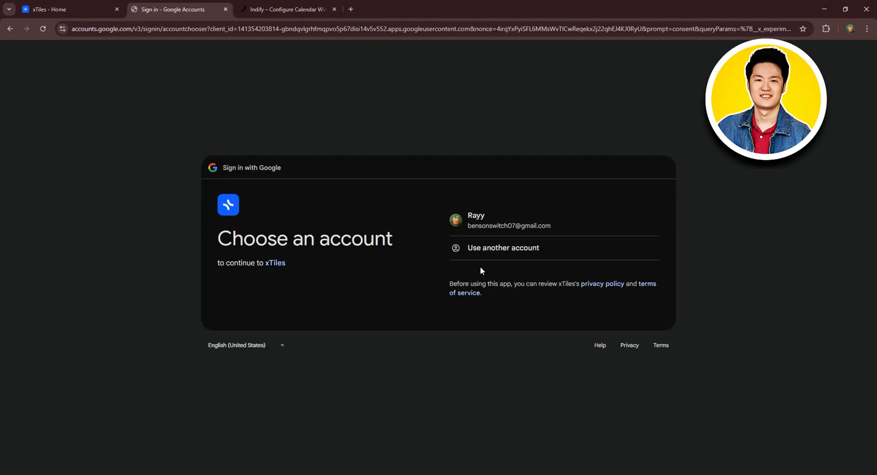
left_click(510, 231)
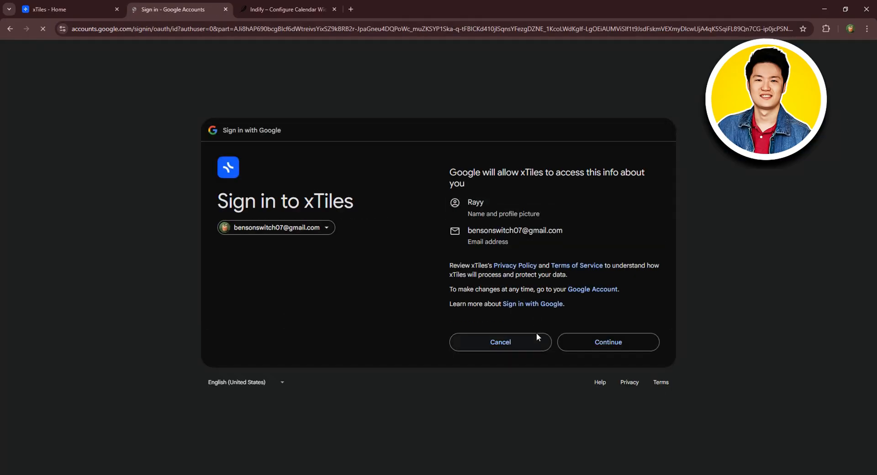
left_click(610, 348)
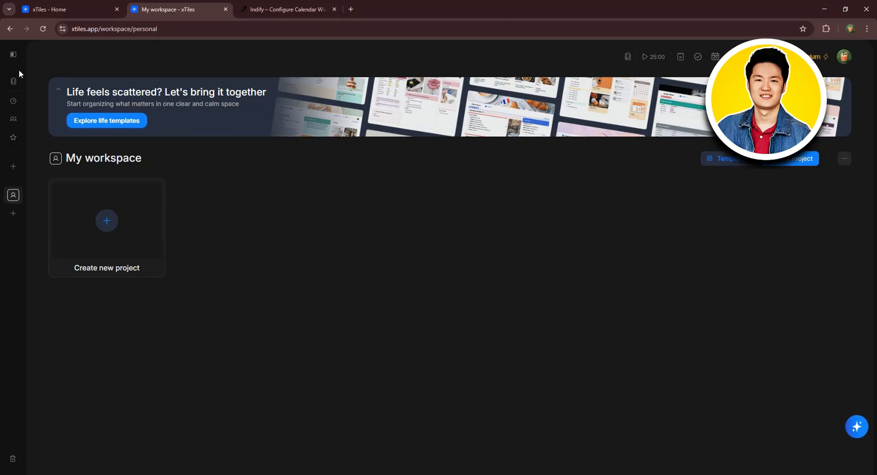
Expand the workspace navigation and look through My Planner, Recent, Shared and Favorites, returning to My workspace
left_click(14, 55)
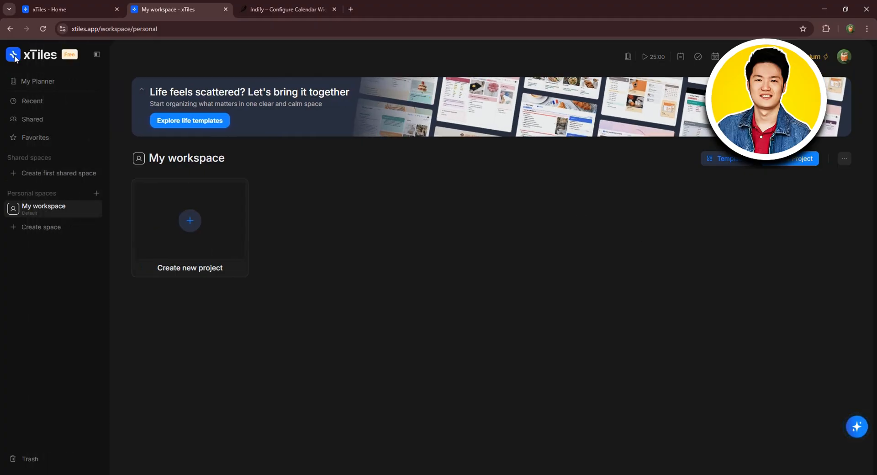
left_click(52, 81)
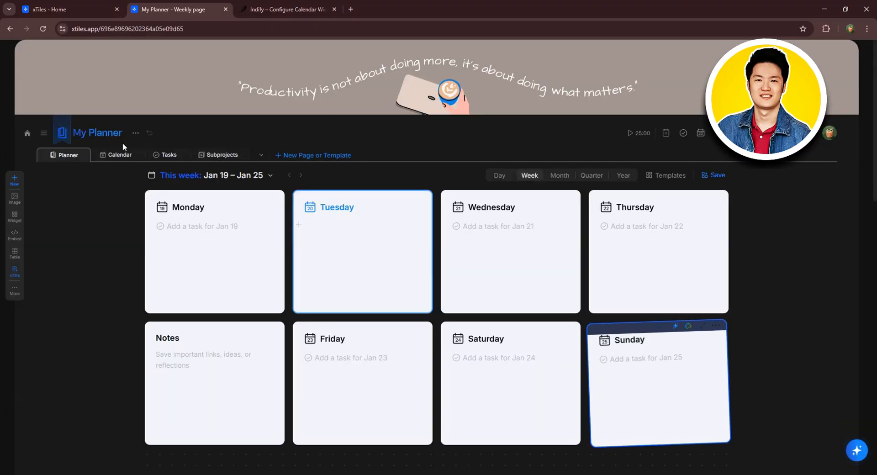
left_click(10, 29)
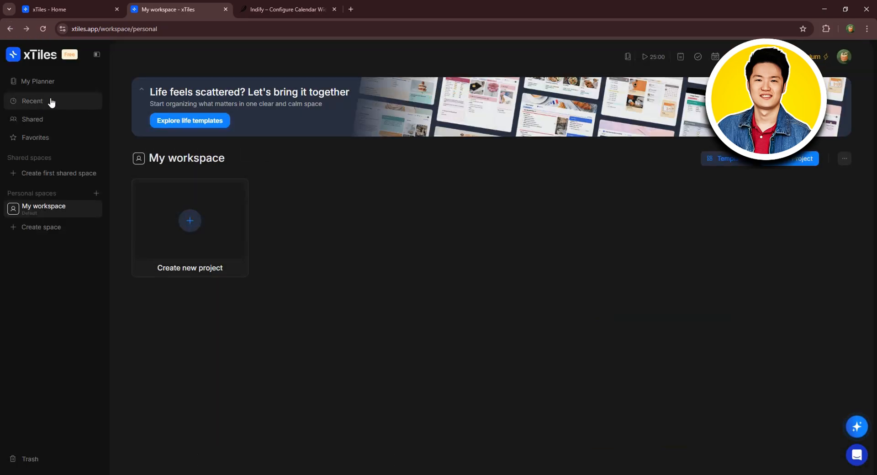
left_click(52, 102)
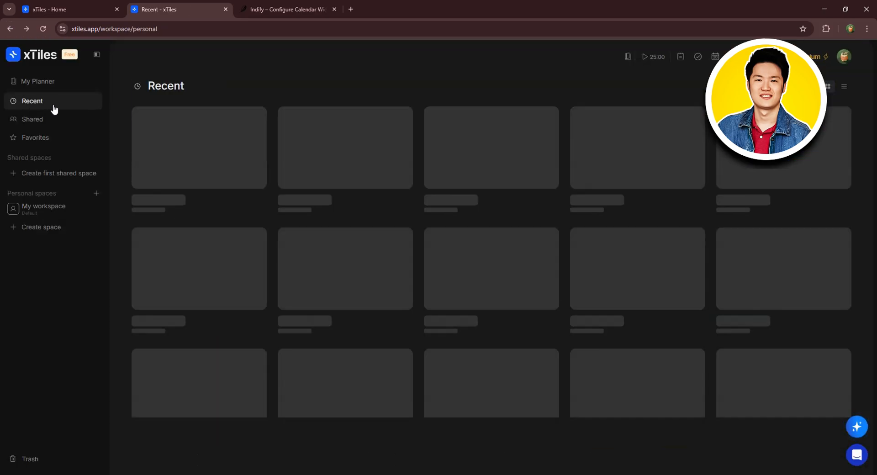
left_click(32, 119)
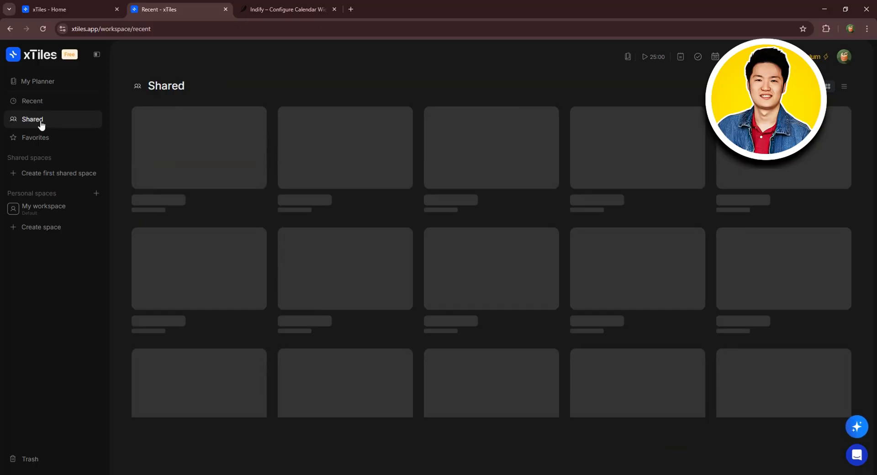
left_click(61, 137)
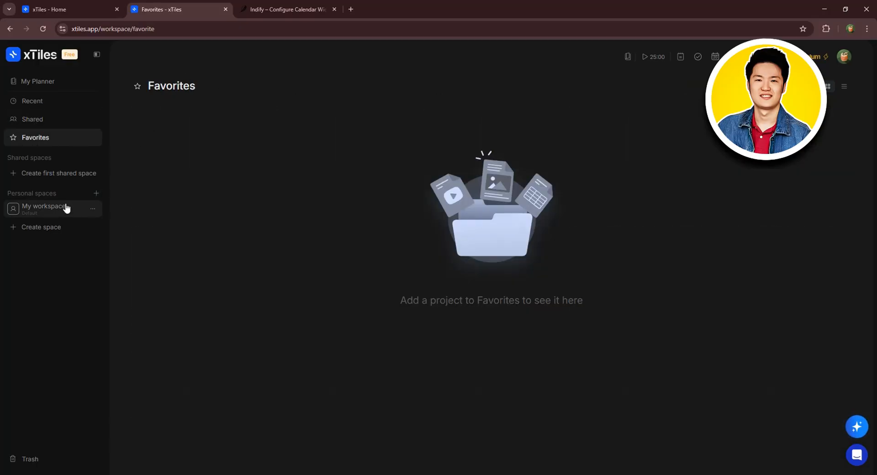
left_click(64, 207)
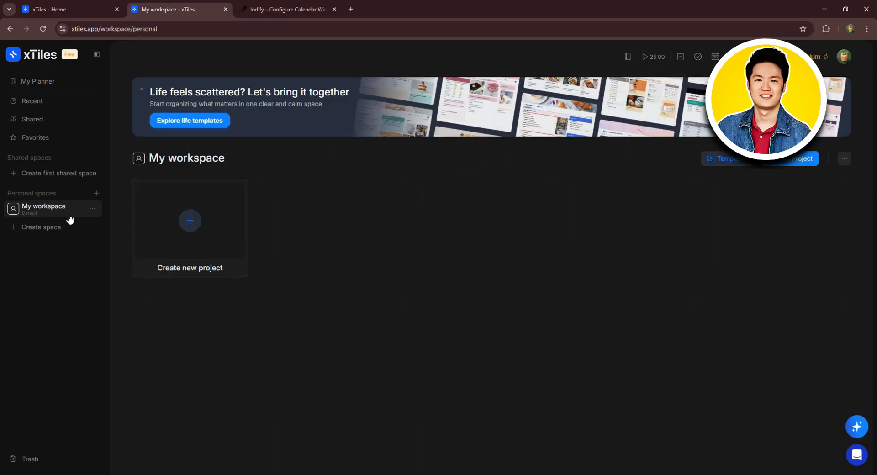
Browse the available project templates and return to the workspace without using one
left_click(719, 158)
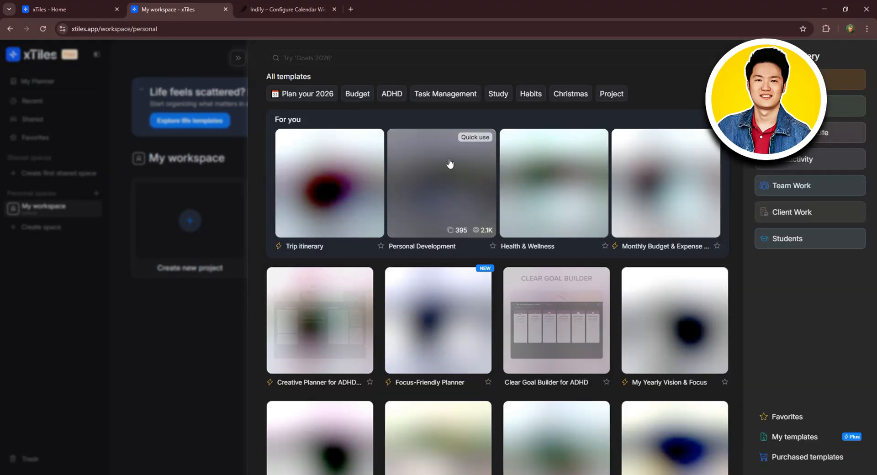
scroll(575, 252, "down", 5)
scroll(573, 255, "up", 5)
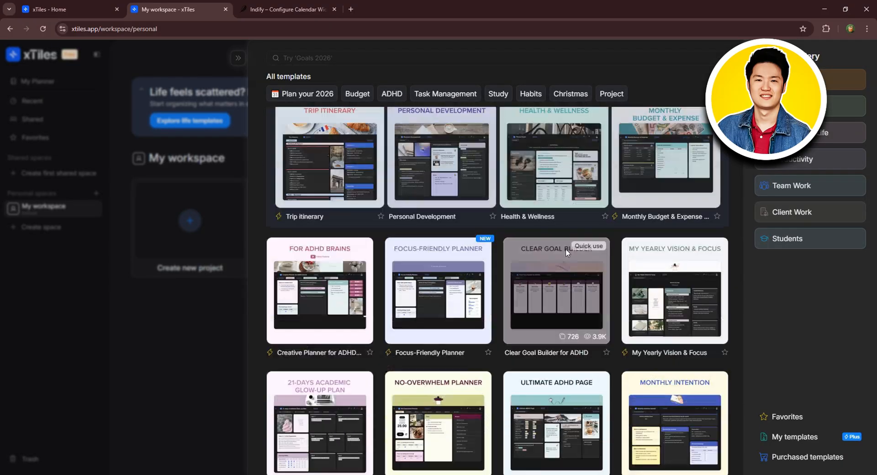
scroll(566, 249, "up", 1)
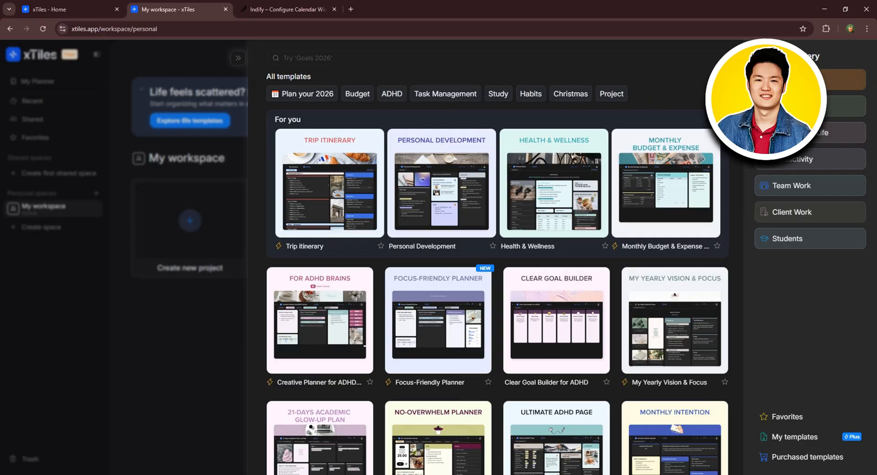
left_click(222, 180)
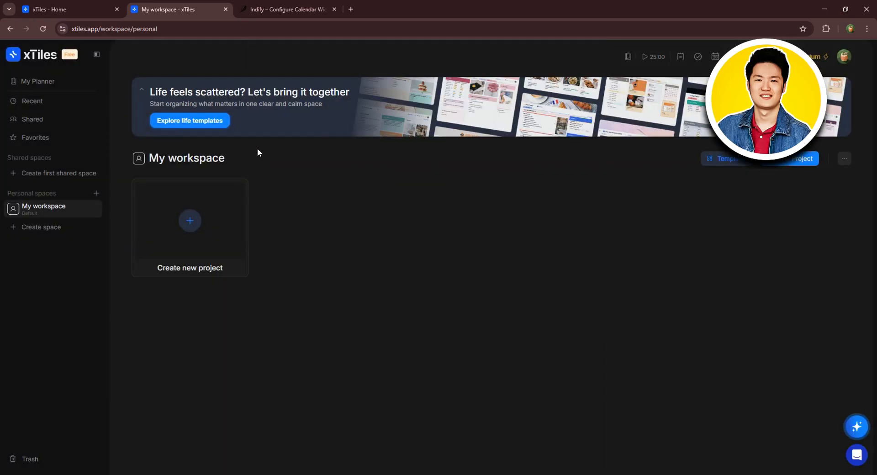
Create a new project and draw two tiles side by side in the first row of its canvas
left_click(792, 159)
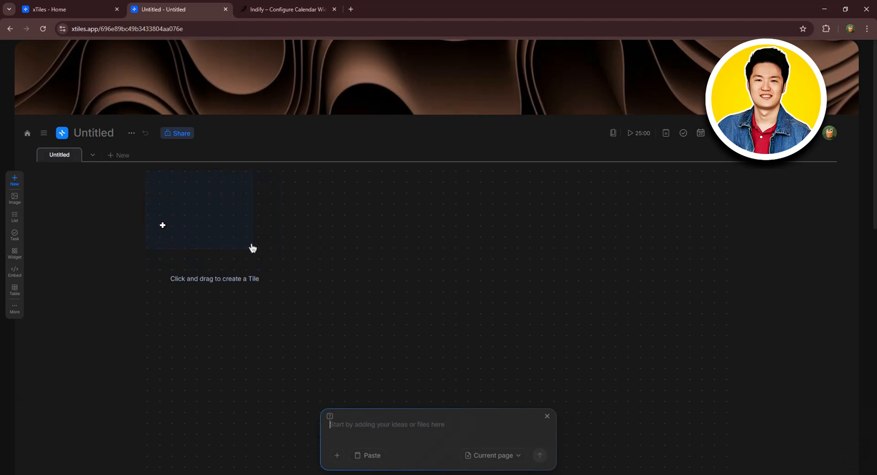
left_click_drag(153, 176, 230, 230)
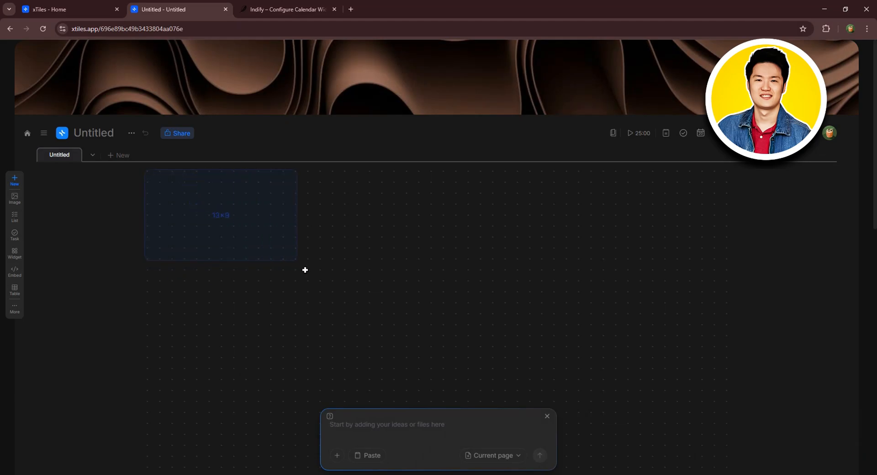
left_click_drag(361, 336, 370, 359)
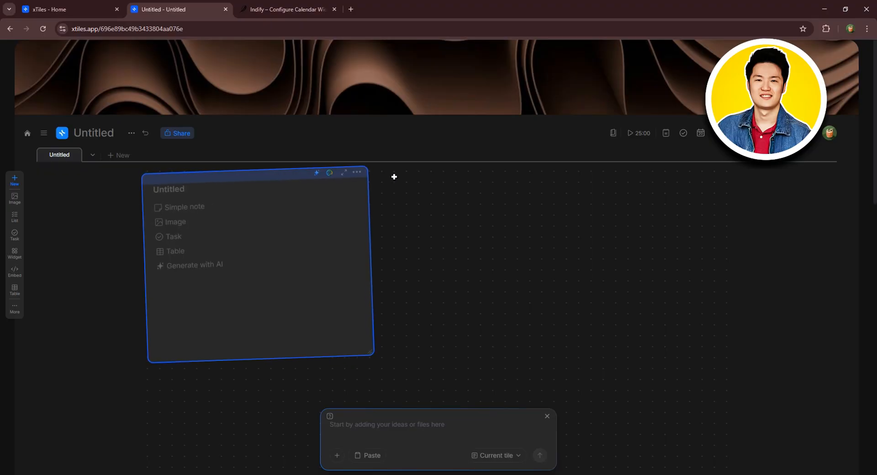
left_click_drag(381, 172, 672, 358)
Draw a second row of two tiles beneath the first row and another tile below them on the left
scroll(190, 251, "down", 3)
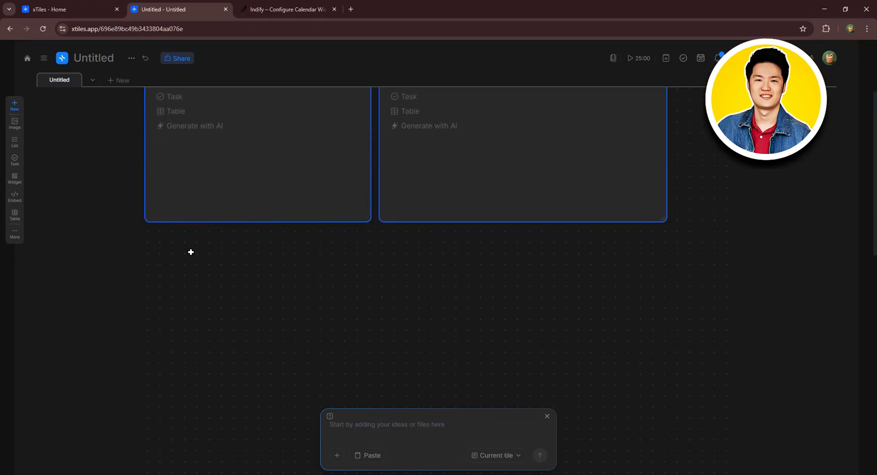
left_click_drag(151, 238, 373, 429)
left_click_drag(382, 237, 499, 292)
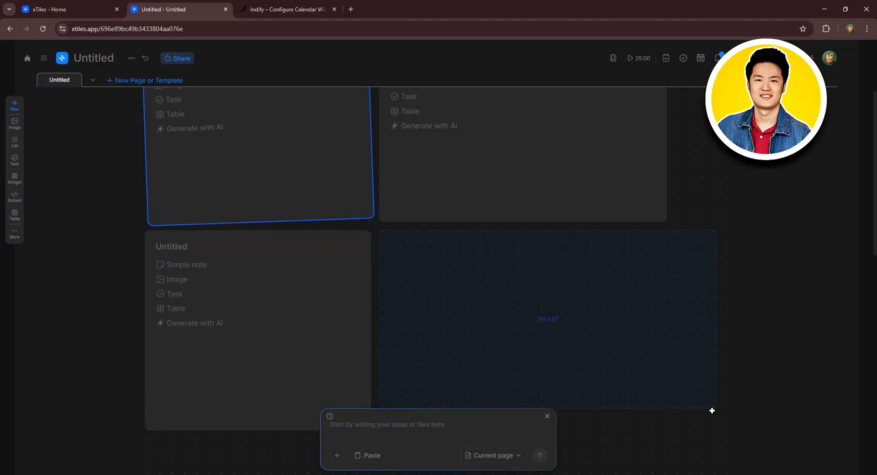
left_click_drag(714, 398, 714, 398)
scroll(725, 248, "up", 5)
scroll(564, 282, "down", 8)
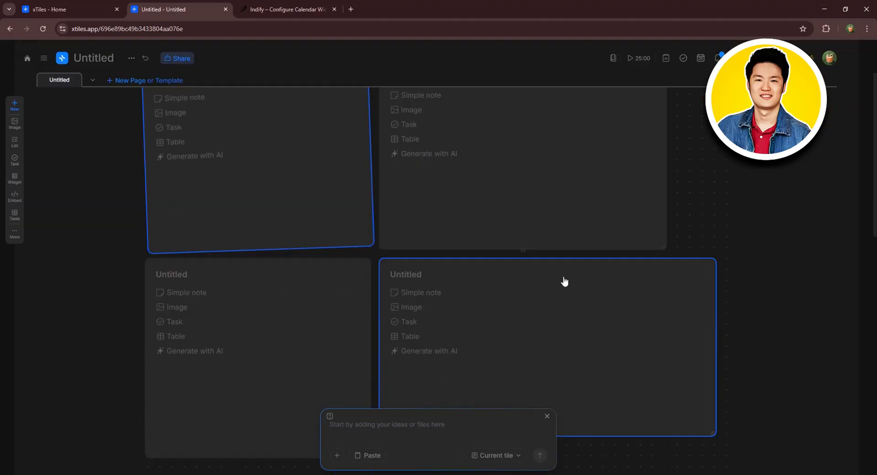
left_click_drag(149, 310, 371, 473)
scroll(445, 351, "up", 6)
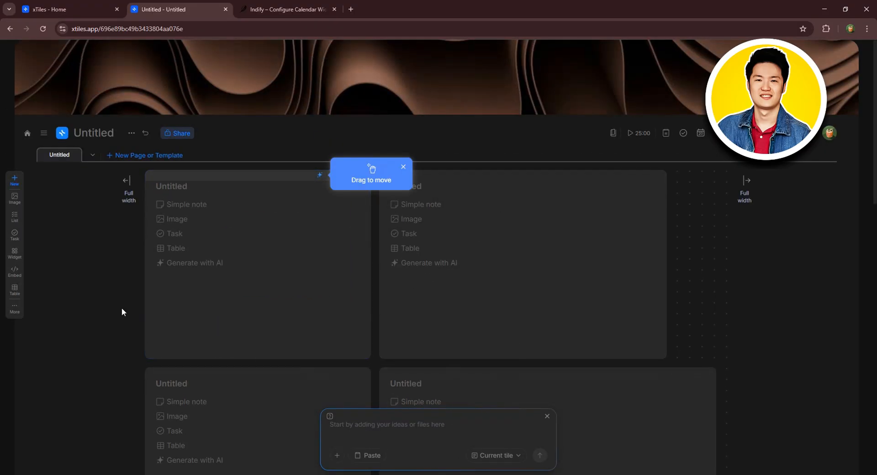
Dismiss the tile-moving hint, select the first tile and close the AI input box
left_click(403, 167)
left_click_drag(243, 178, 216, 182)
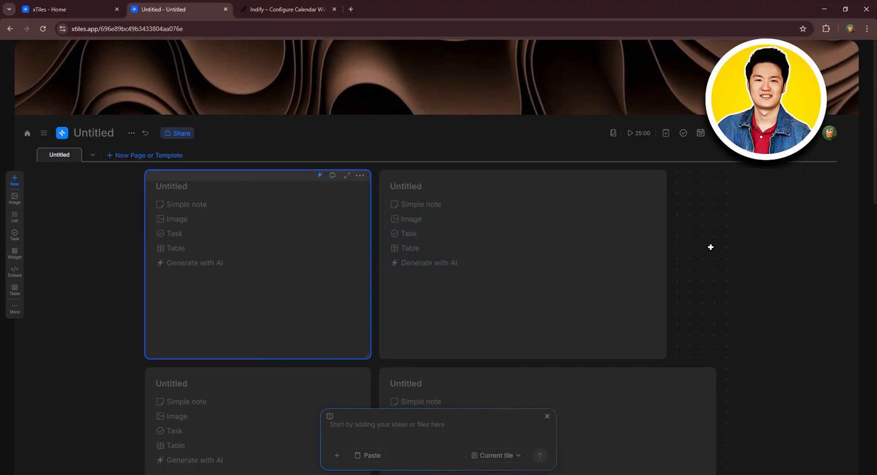
left_click(547, 417)
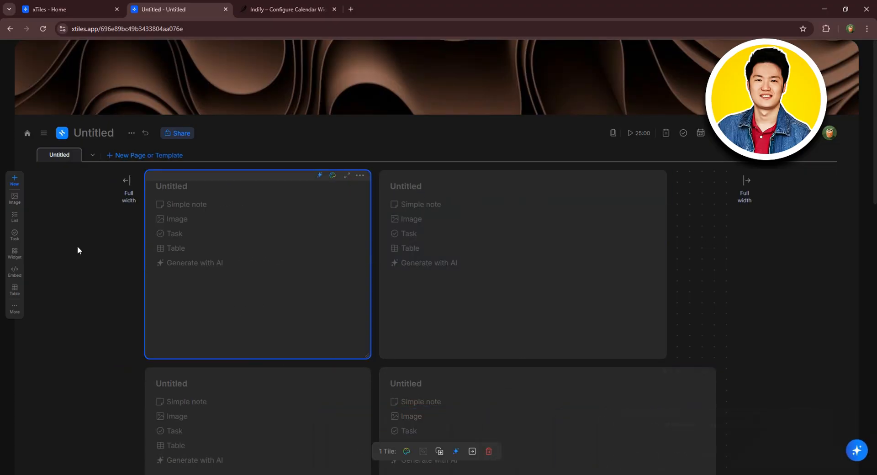
Name the project "Daily Planner"
left_click(101, 131)
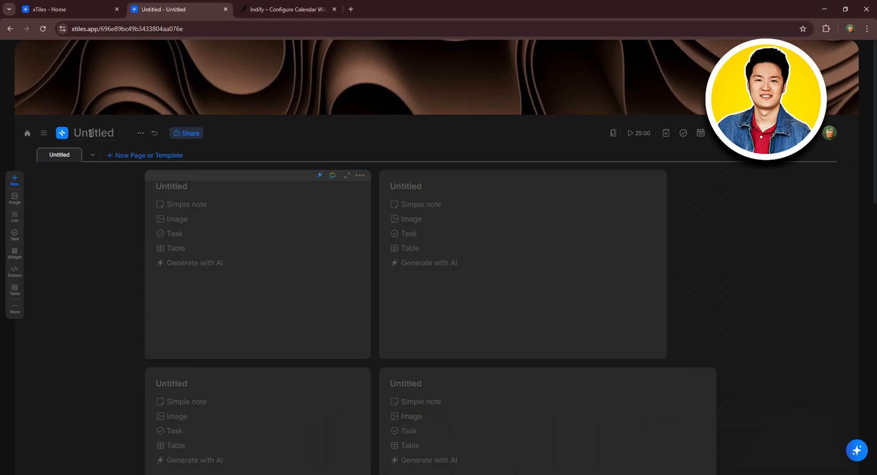
type("Daily")
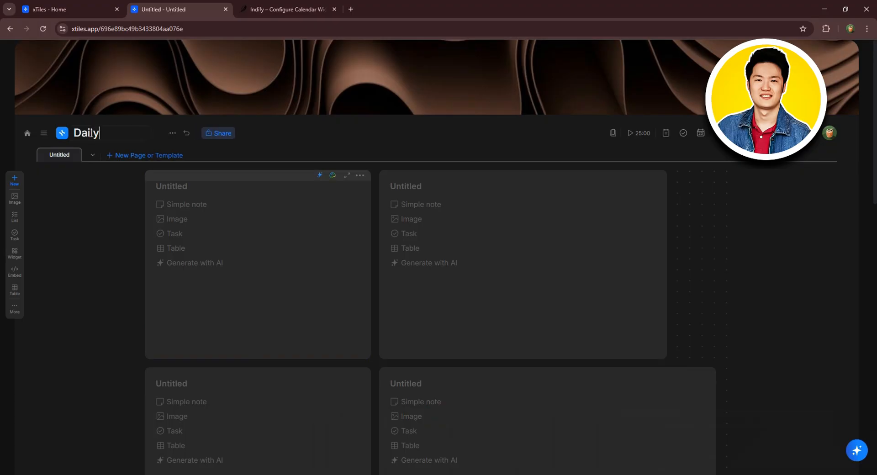
type(" Planner")
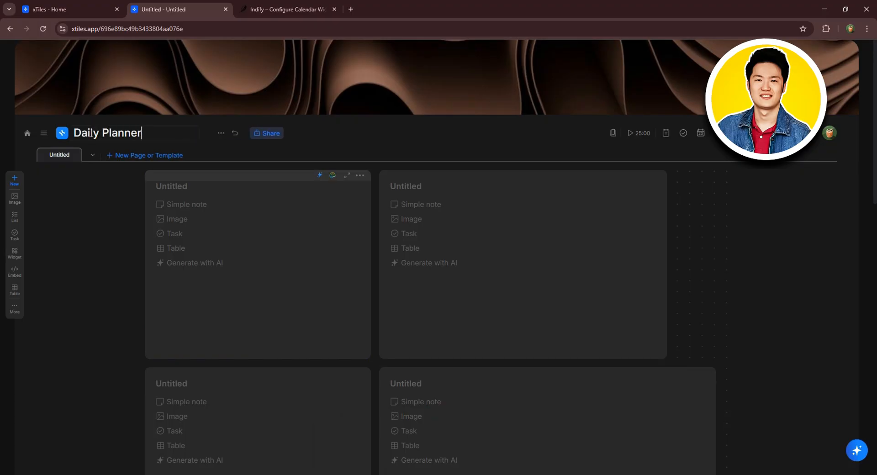
Confirm the project name and change the project icon to the chequered flag from the Flags category
key("Return")
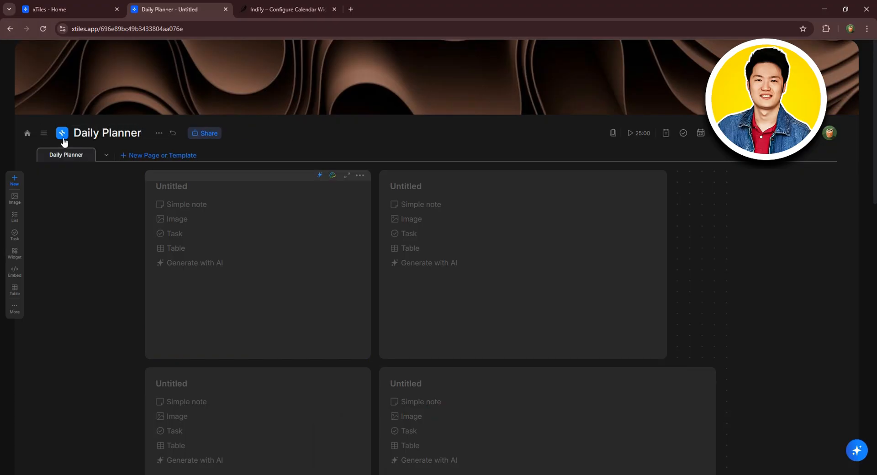
left_click(62, 134)
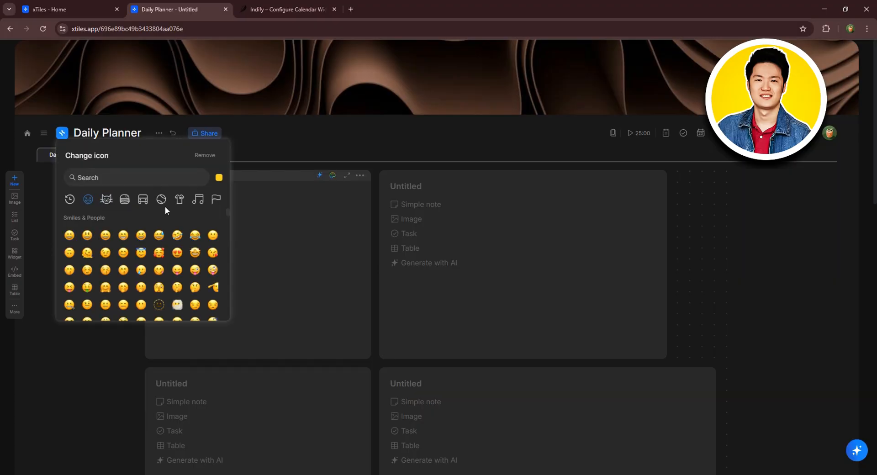
left_click(215, 204)
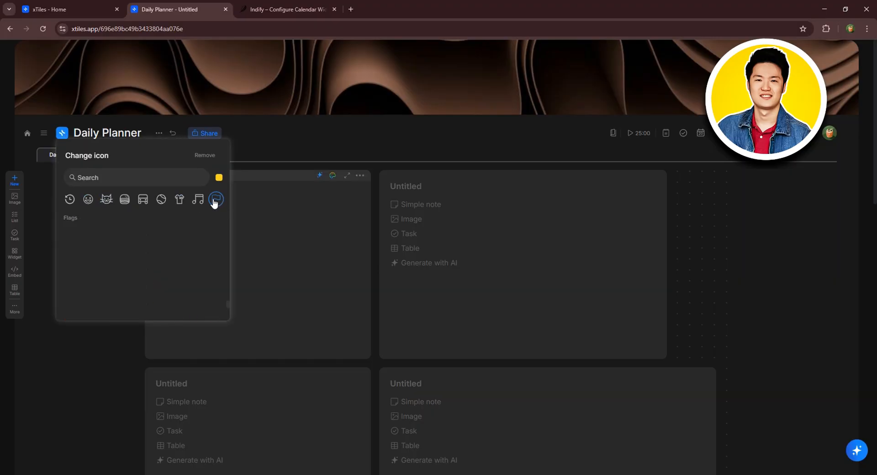
left_click(69, 234)
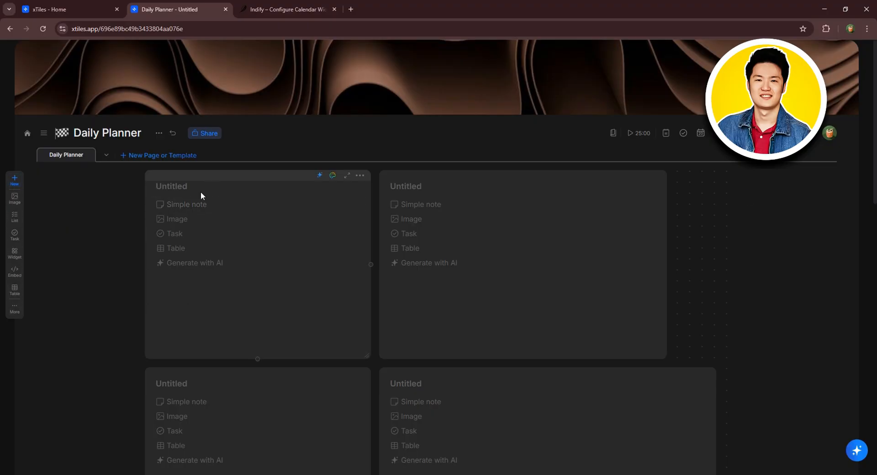
Place the cursor in the first tile's body, switch to Indify and copy the calendar widget's link
left_click(186, 187)
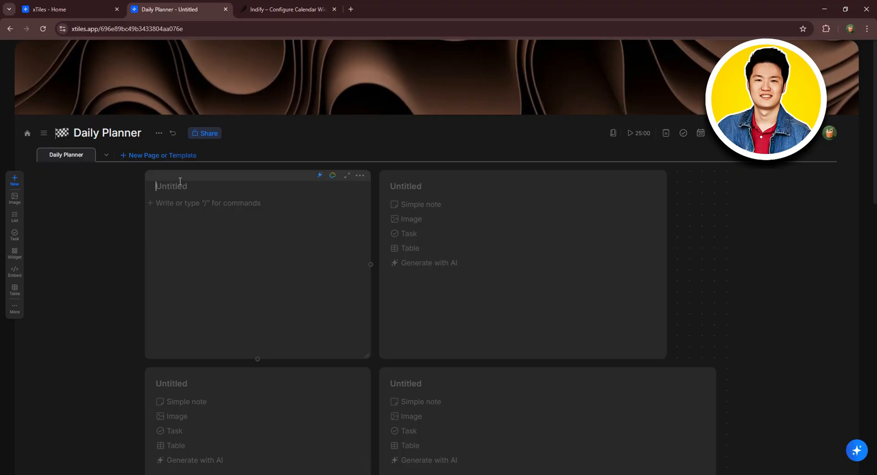
left_click(188, 203)
left_click(284, 9)
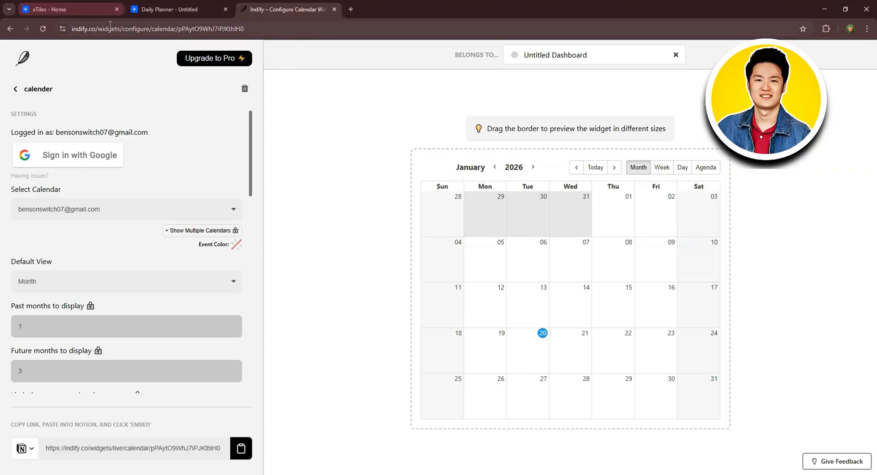
scroll(251, 224, "down", 1)
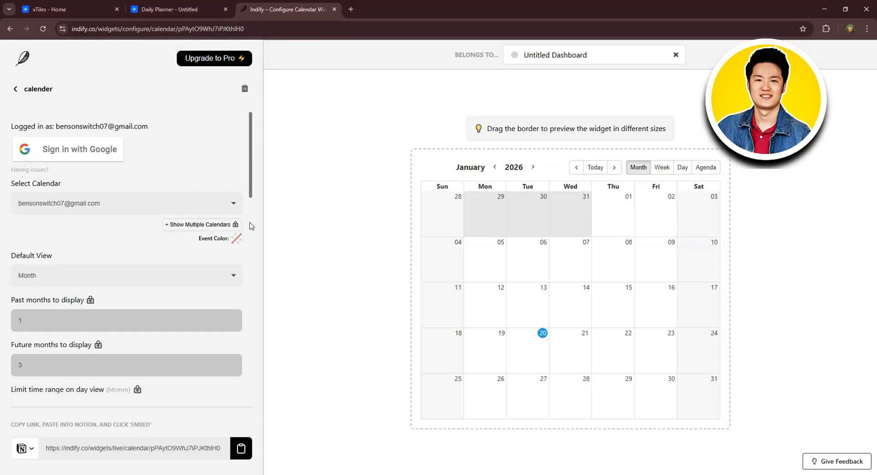
left_click(242, 449)
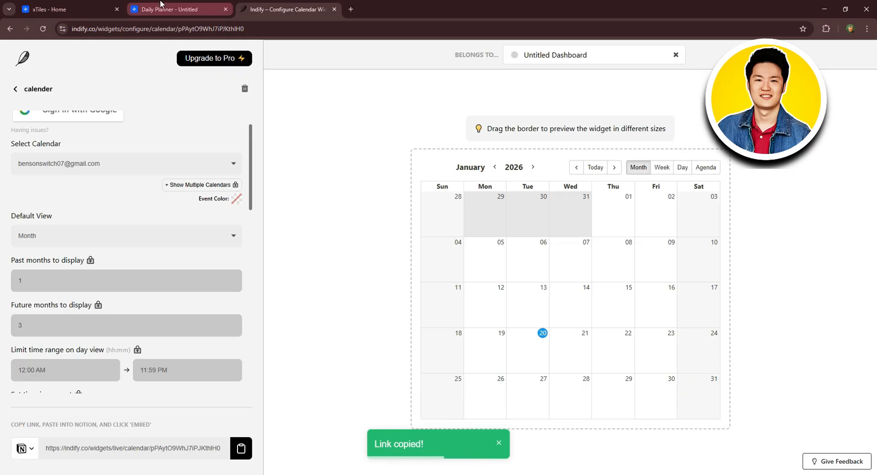
Return to the Daily Planner project in xTiles and embed the copied Indify calendar link in the first tile
left_click(179, 10)
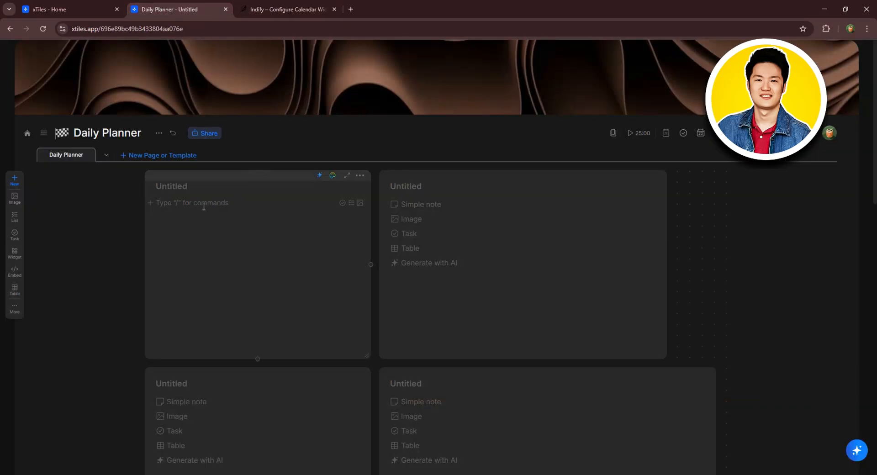
key("ctrl+v")
key("BackSpace")
type("/")
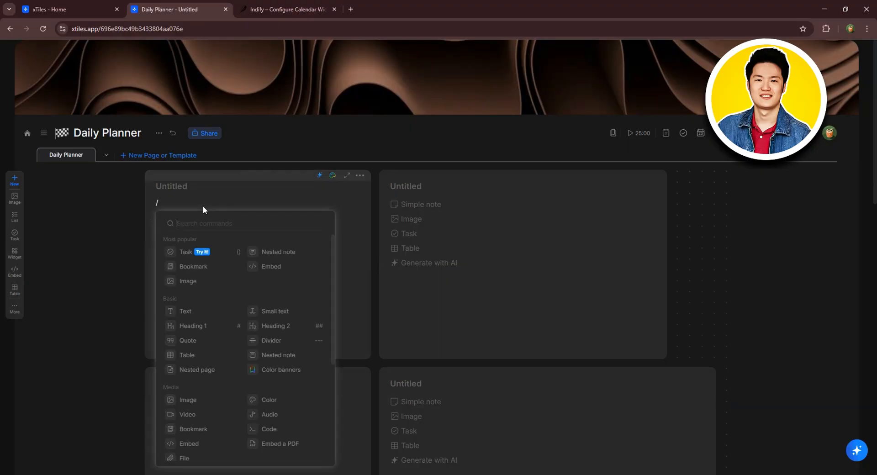
left_click(270, 265)
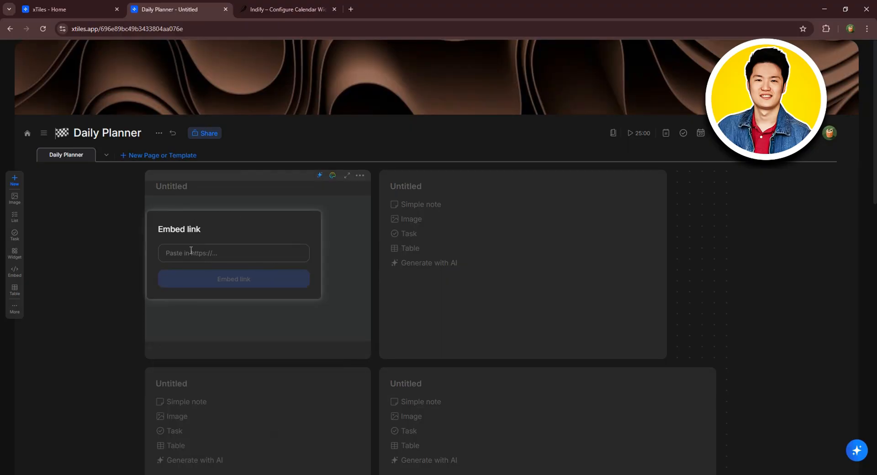
key("ctrl+v")
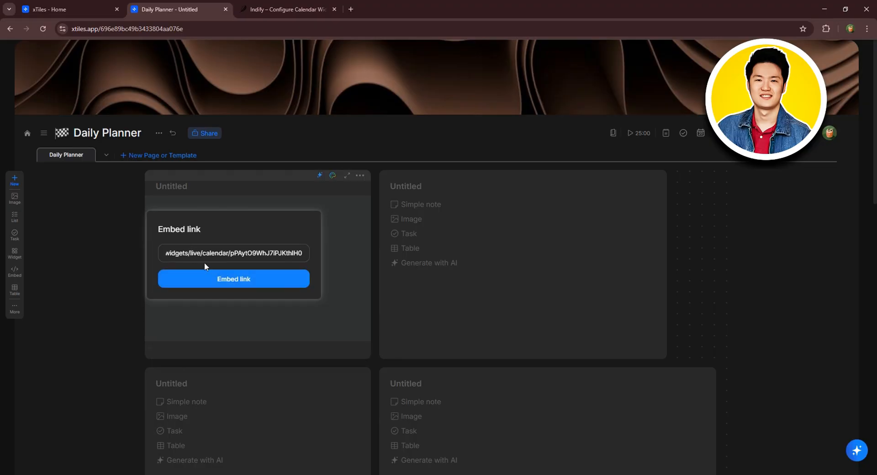
left_click(231, 285)
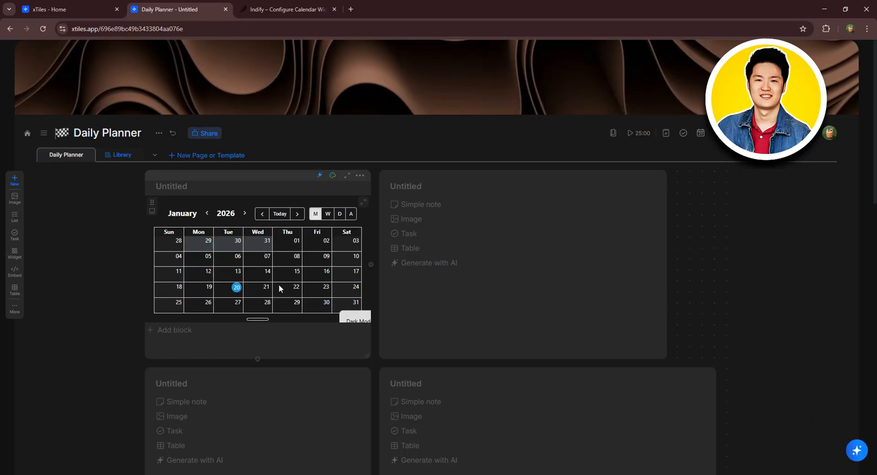
Turn off dark mode for the embedded calendar and stretch it to fill the tile's height
mouse_move(353, 321)
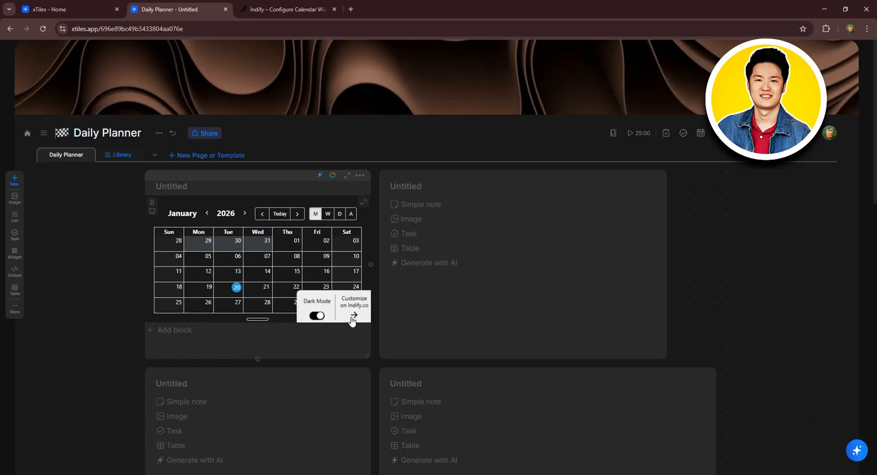
left_click(317, 316)
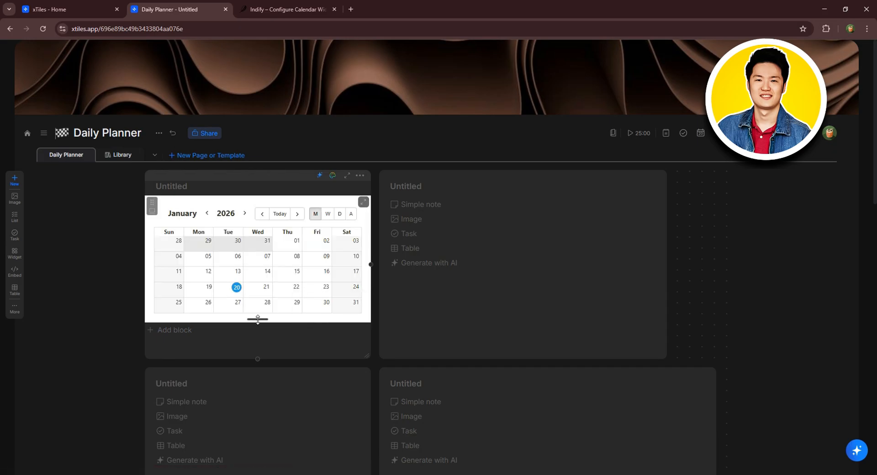
left_click_drag(257, 319, 256, 360)
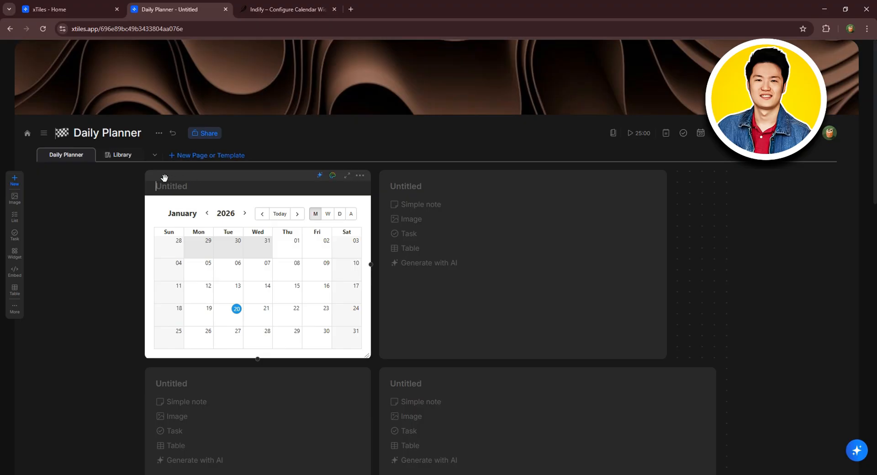
Title the calendar tile "Calender" and give it the thin top-bar style in red
type("Calender")
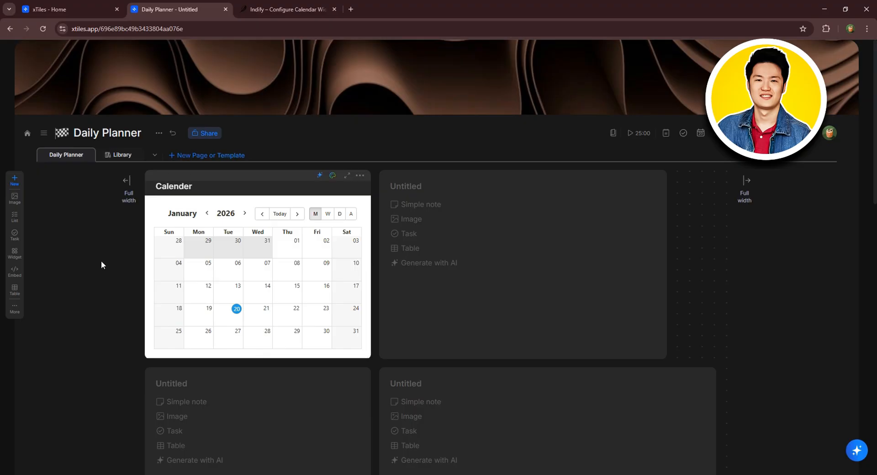
left_click(332, 177)
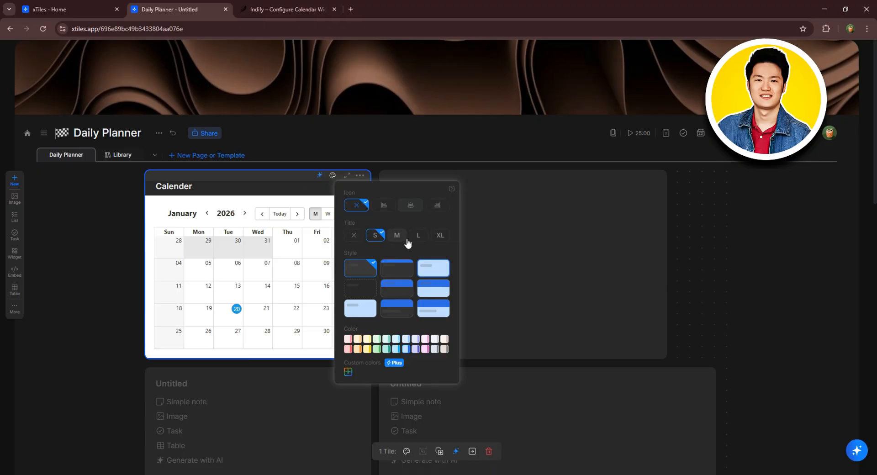
left_click(392, 270)
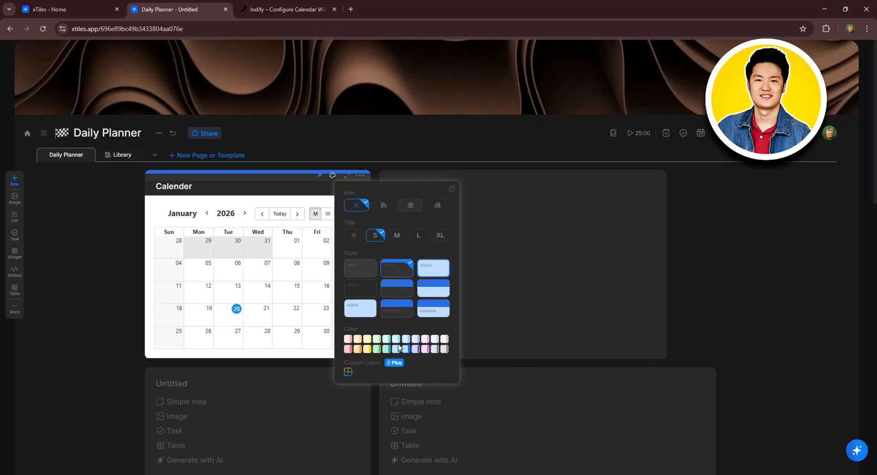
left_click(348, 350)
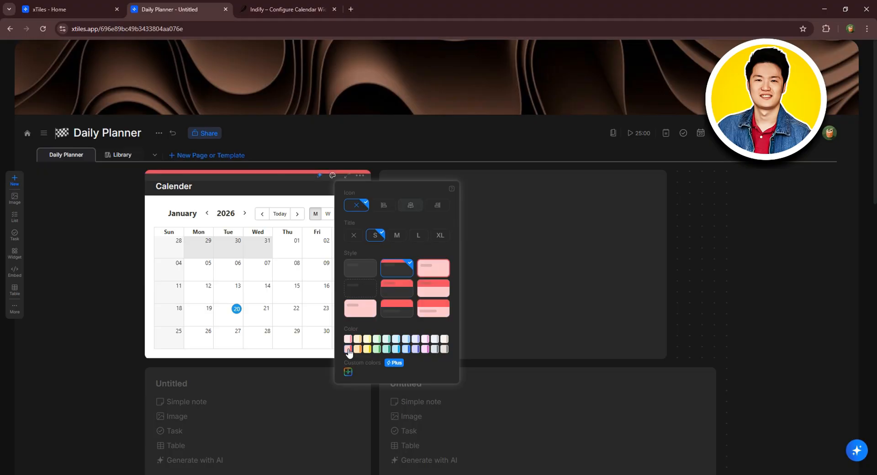
left_click(445, 350)
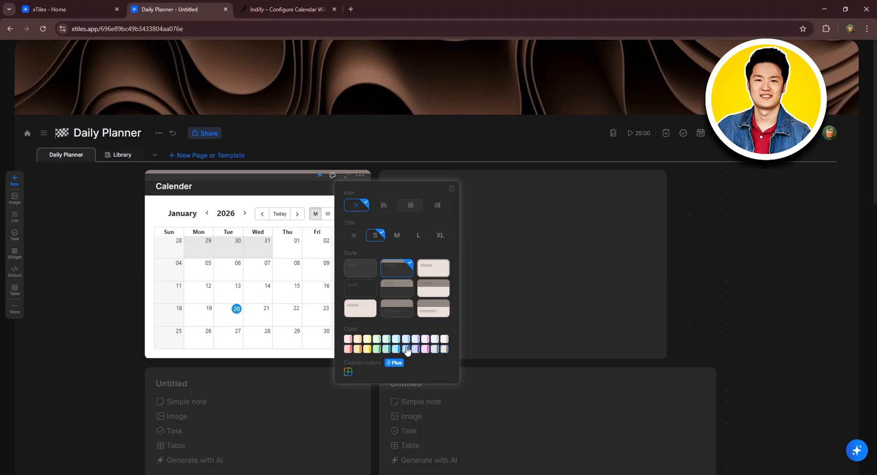
left_click(348, 350)
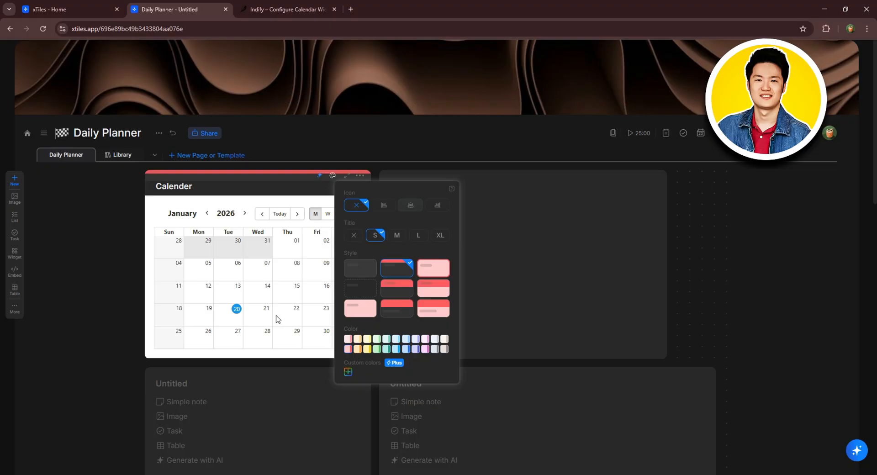
left_click(99, 232)
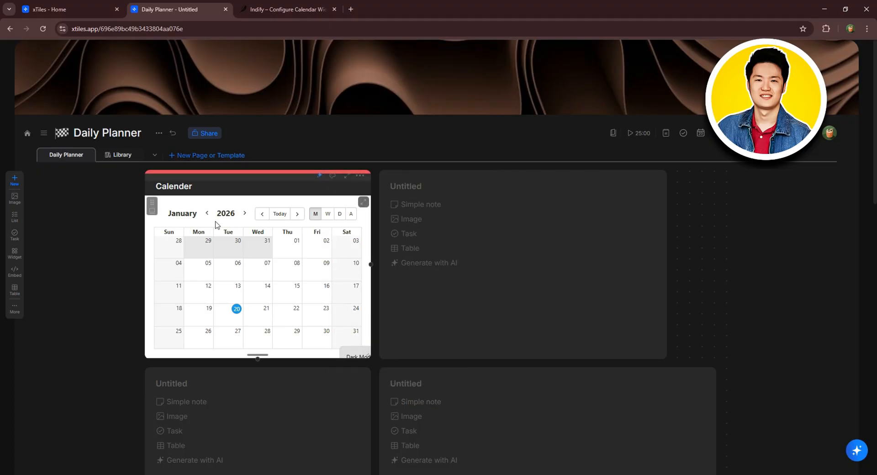
Title the second tile in the first row "today's plan"
left_click(423, 204)
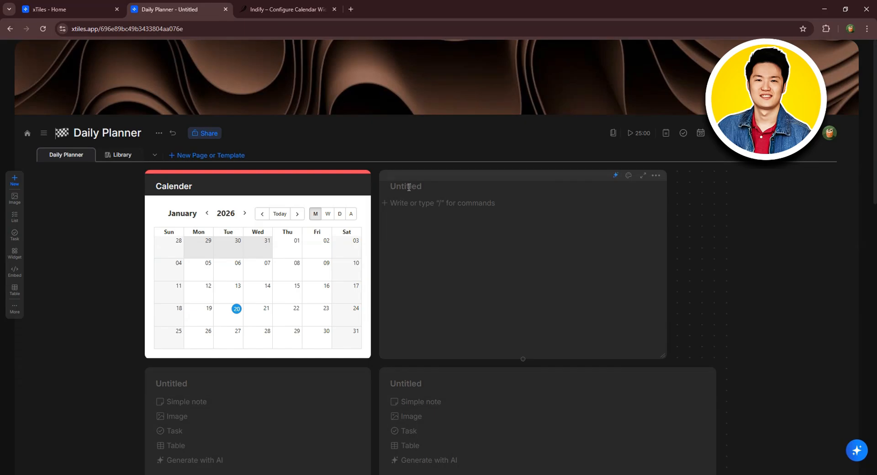
type("today'")
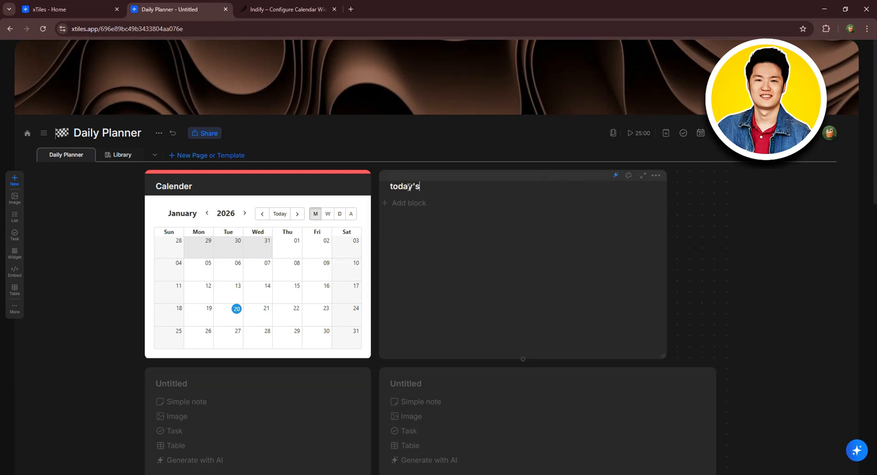
type("s planne")
key("BackSpace")
key("BackSpace")
Insert a table block in the "today's plan" tile
left_click(420, 204)
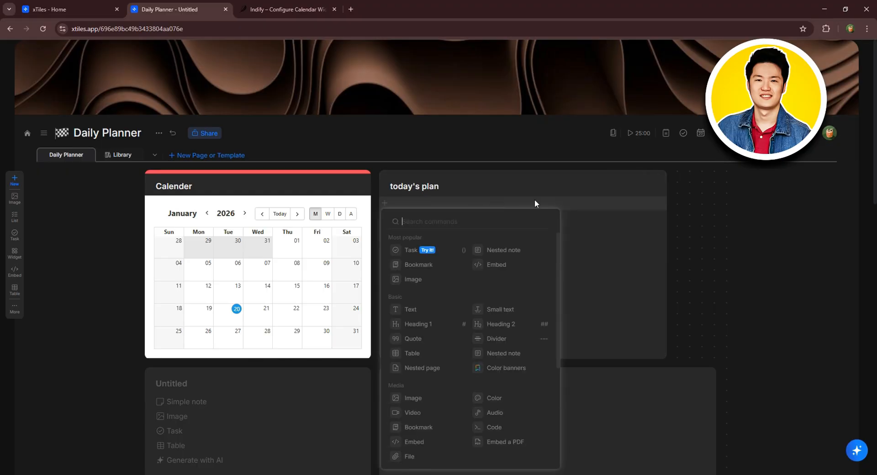
left_click(566, 218)
left_click(421, 208)
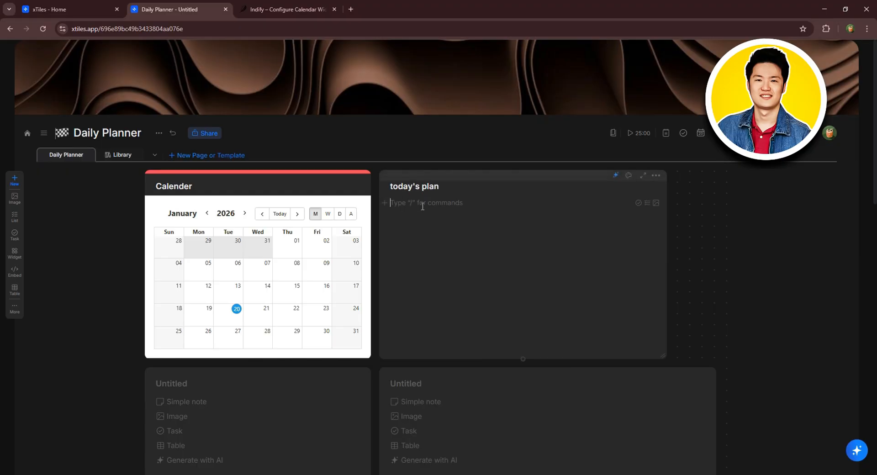
type("?")
key("BackSpace")
type("/")
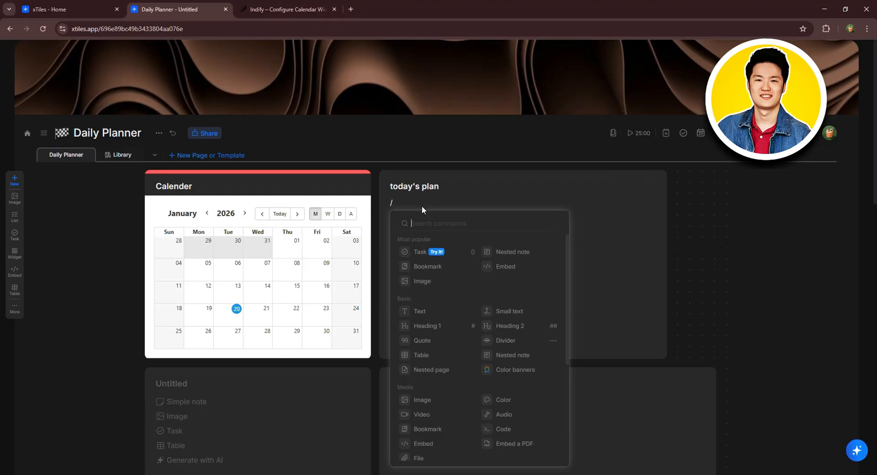
type("tab")
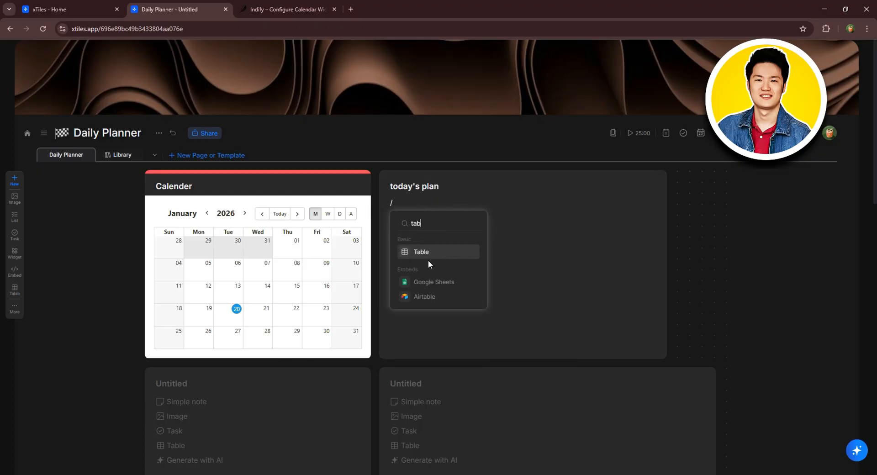
left_click(420, 253)
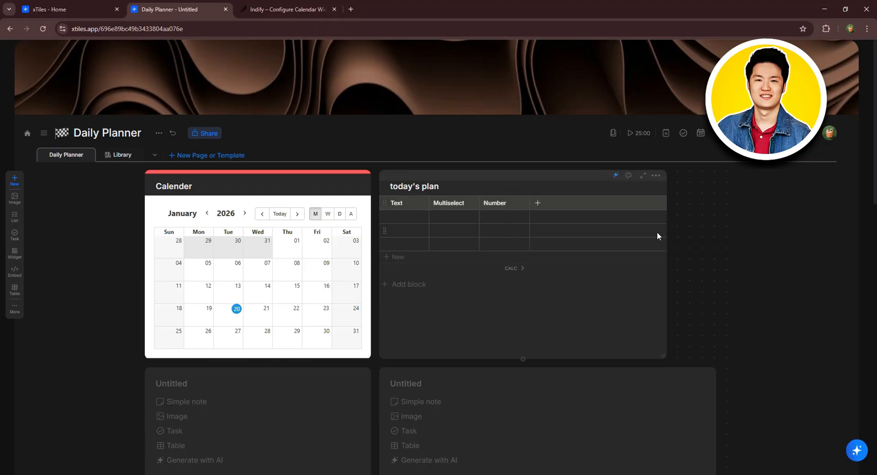
Try showing the header icons of the "today's plan" table and hide them again
left_click(442, 217)
left_click(385, 204)
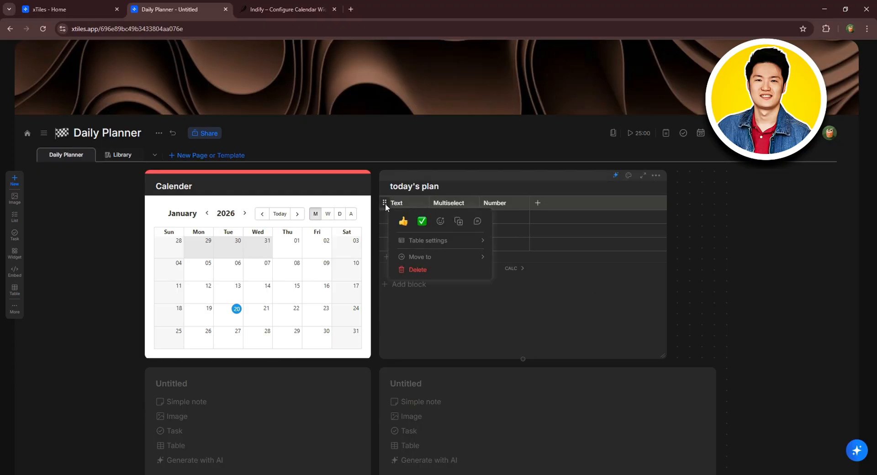
mouse_move(443, 244)
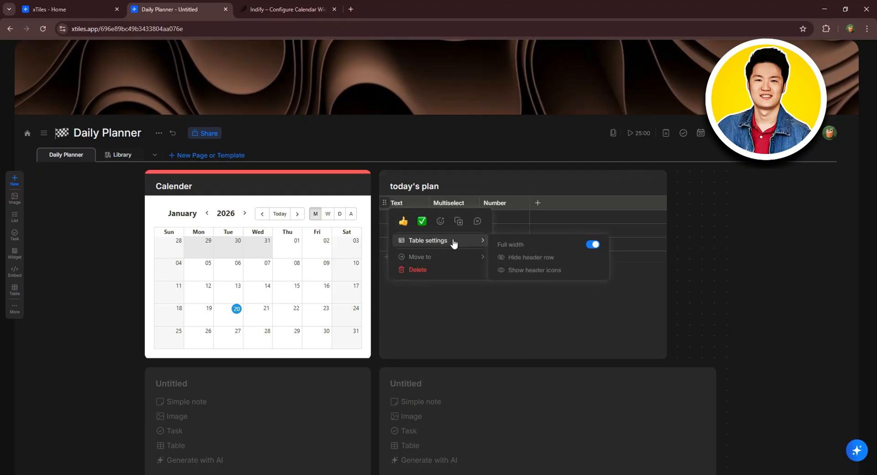
left_click(548, 271)
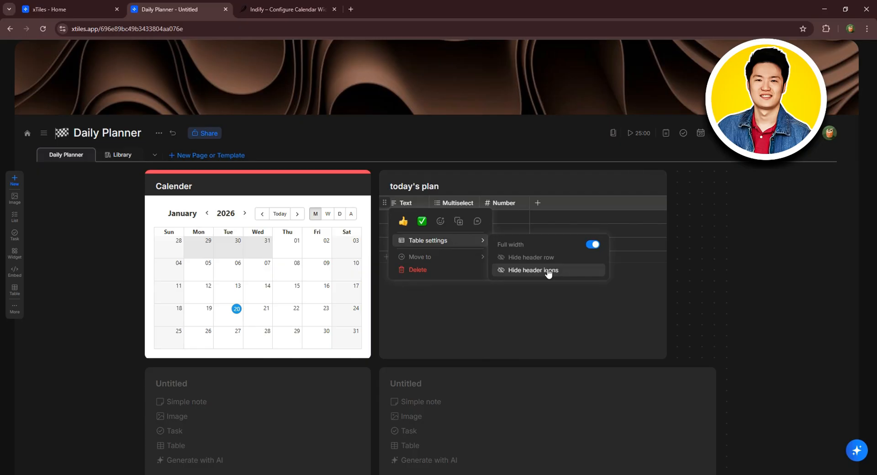
left_click(548, 271)
left_click(548, 271)
left_click(548, 271)
left_click(551, 297)
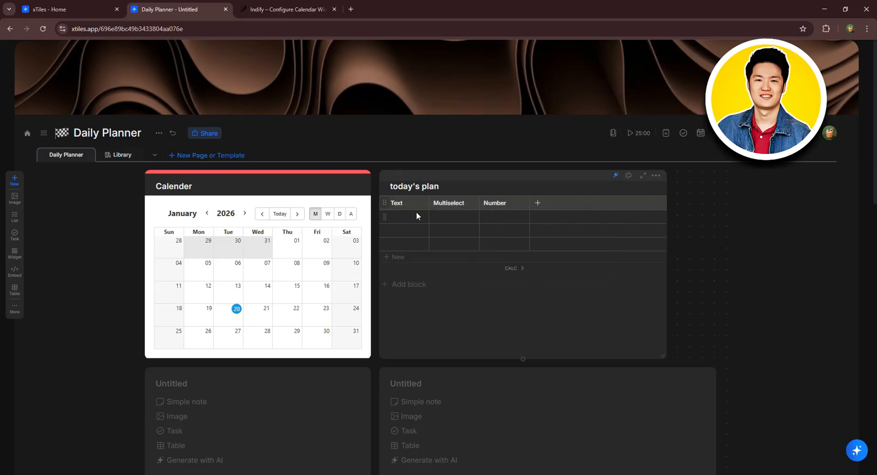
Rename the first two columns of the "today's plan" table to "Time" and "Plan", and delete the Number column
left_click(402, 202)
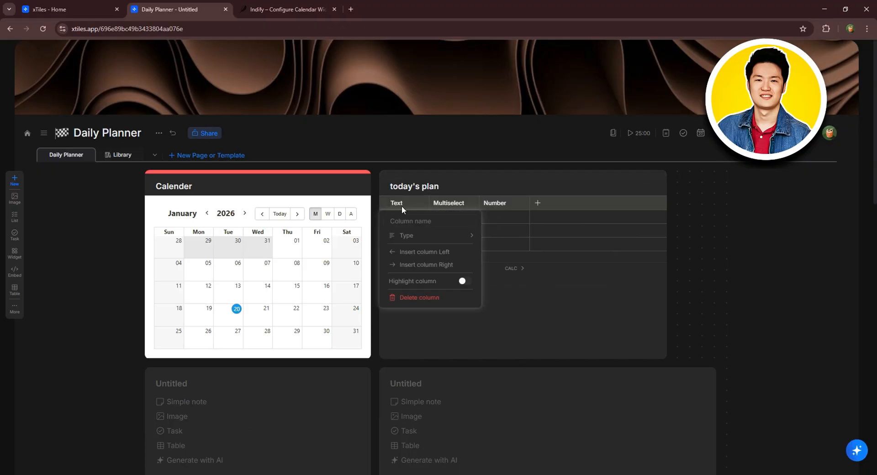
type("Time")
left_click(537, 287)
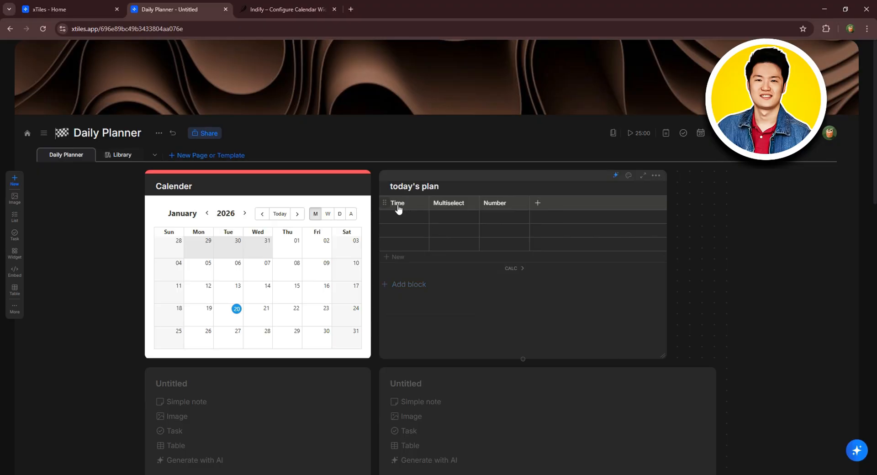
left_click(448, 204)
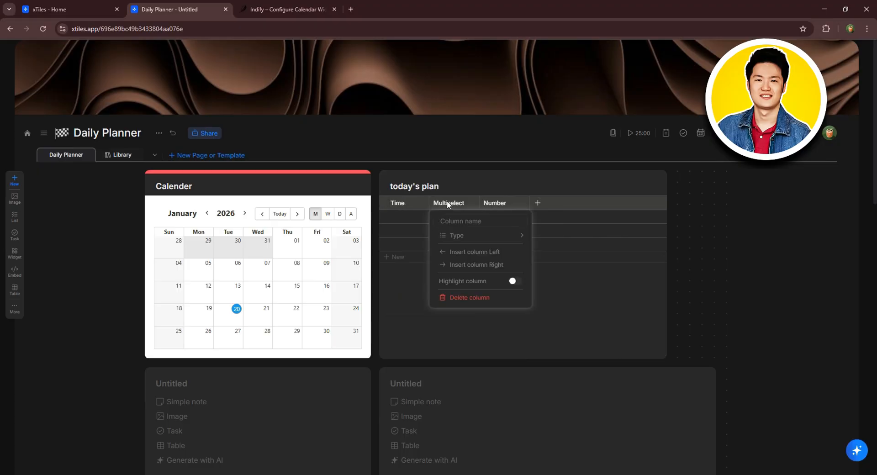
type("Plan")
left_click(599, 310)
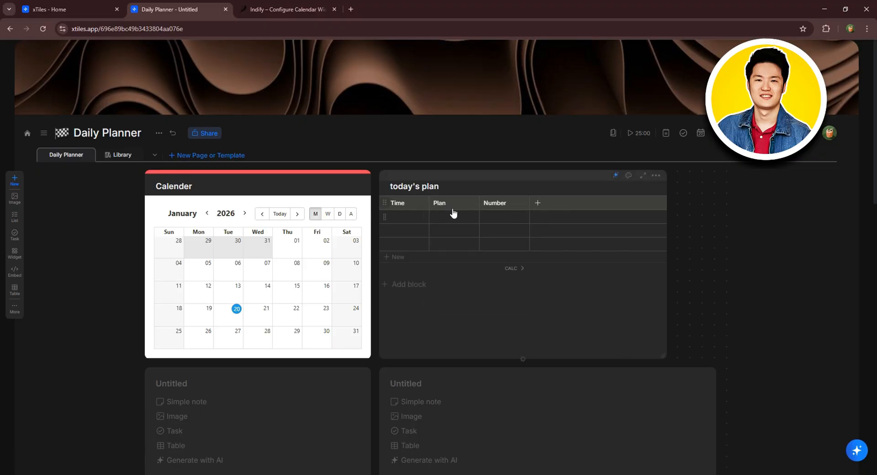
left_click(505, 204)
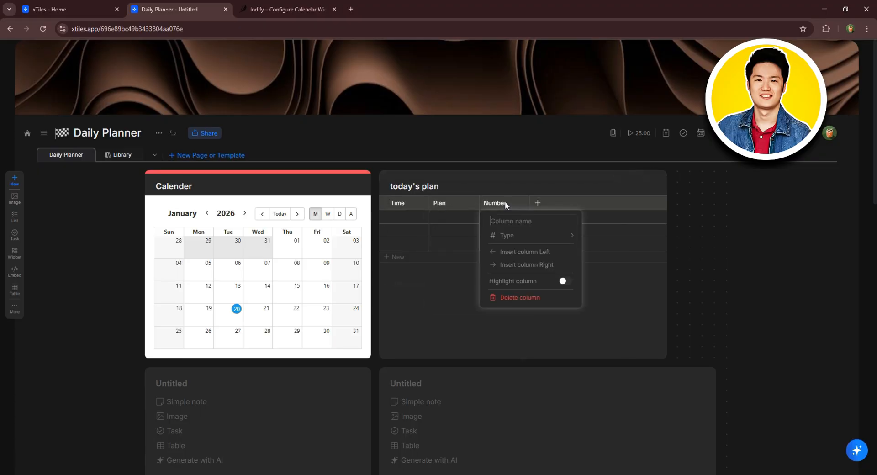
left_click(514, 297)
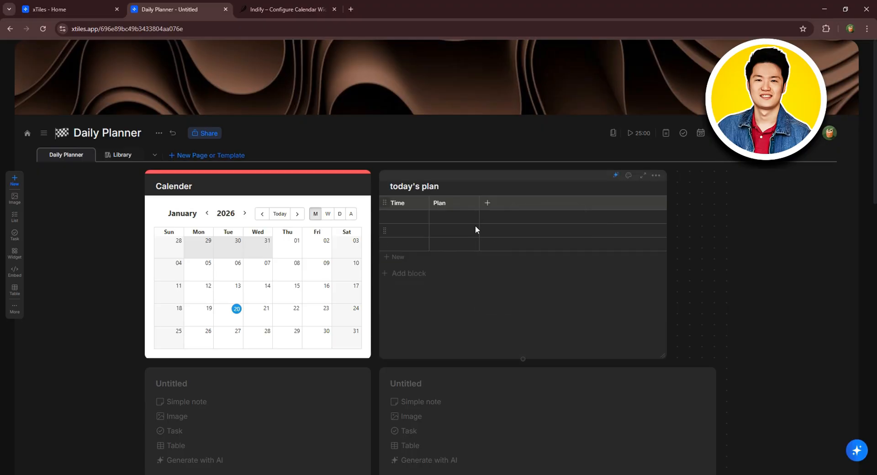
Fill the Time column with 8am - 9am, 10am - 11am, 12pm - 1pm and 1pm - 2pm, adding a fourth row
left_click(410, 218)
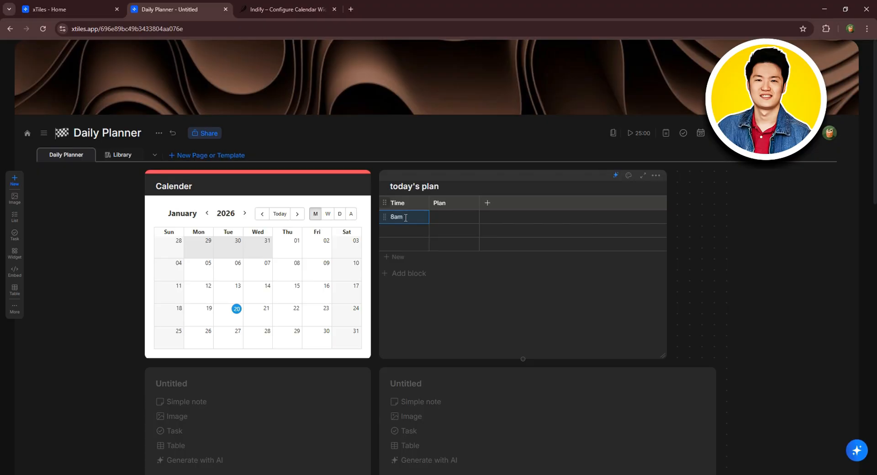
type("- 9am")
left_click(408, 229)
type("10am - 11am")
left_click(419, 243)
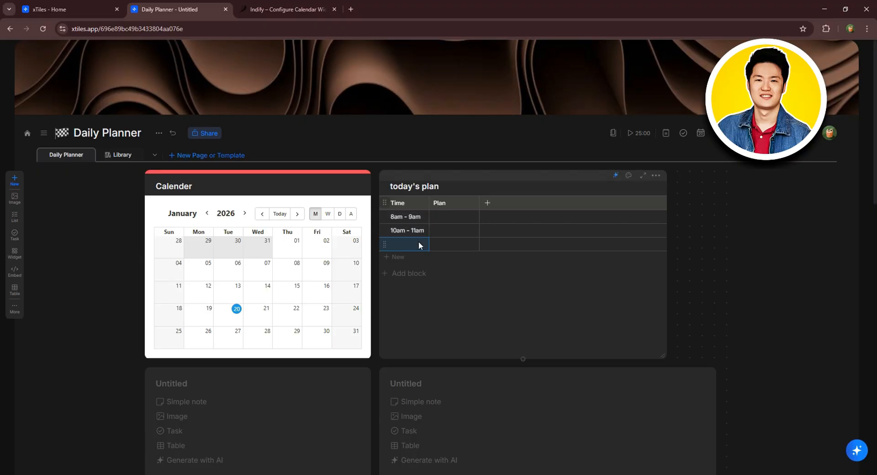
left_click(395, 257)
type("1pm - 2pm")
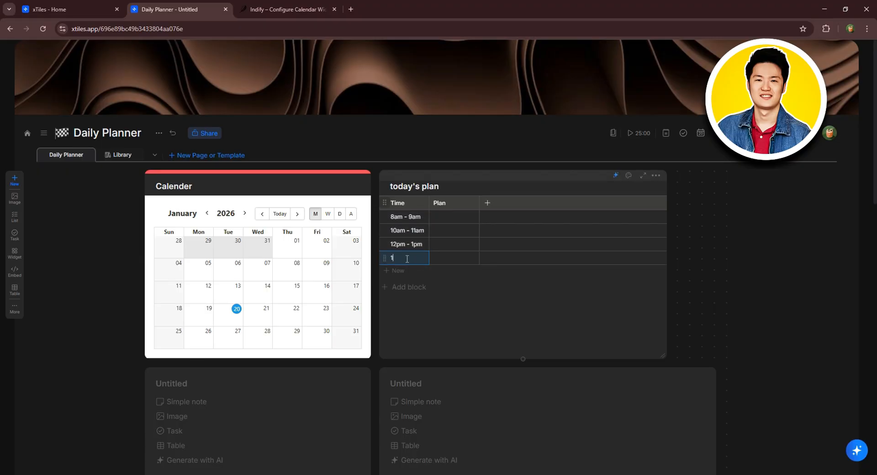
Create the Plan options "wake up" for 8am - 9am and "reply email" for 10am - 11am
left_click(452, 217)
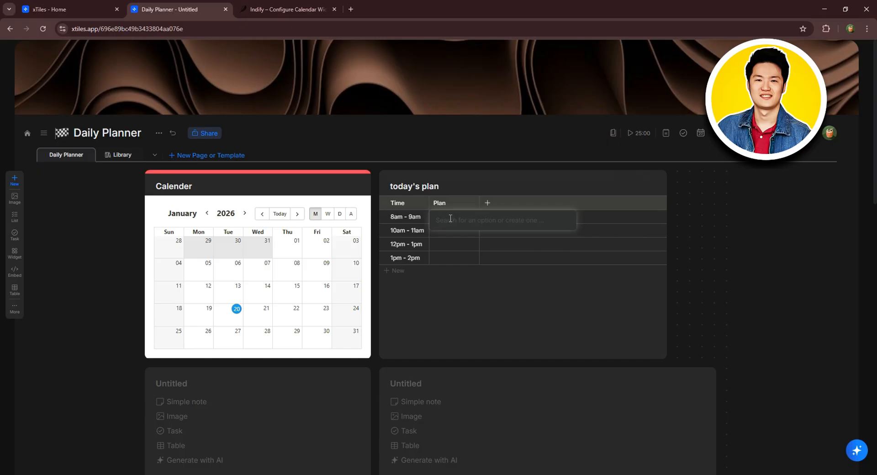
type("wake up")
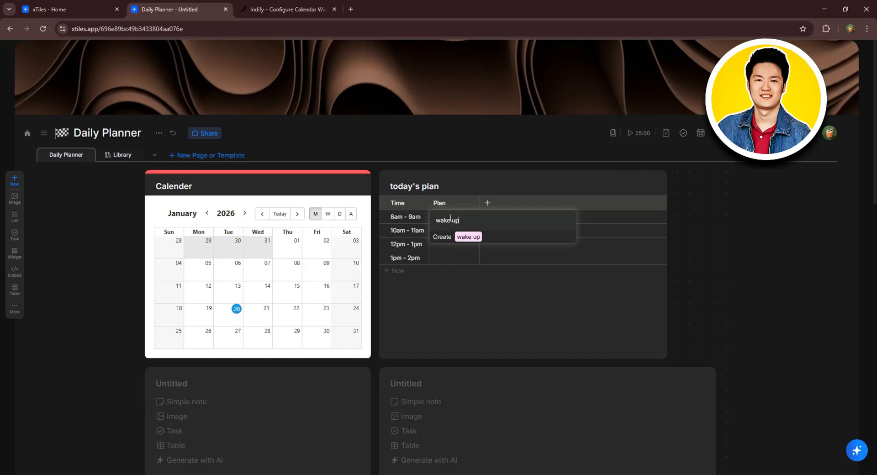
key("Return")
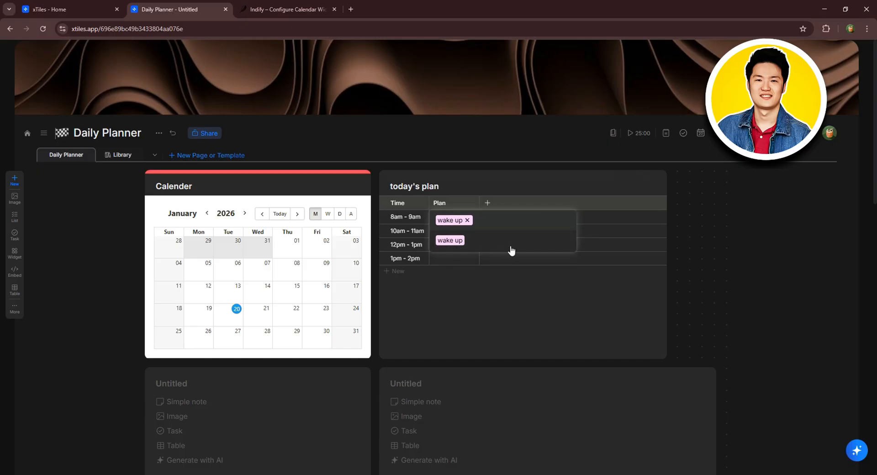
left_click(454, 241)
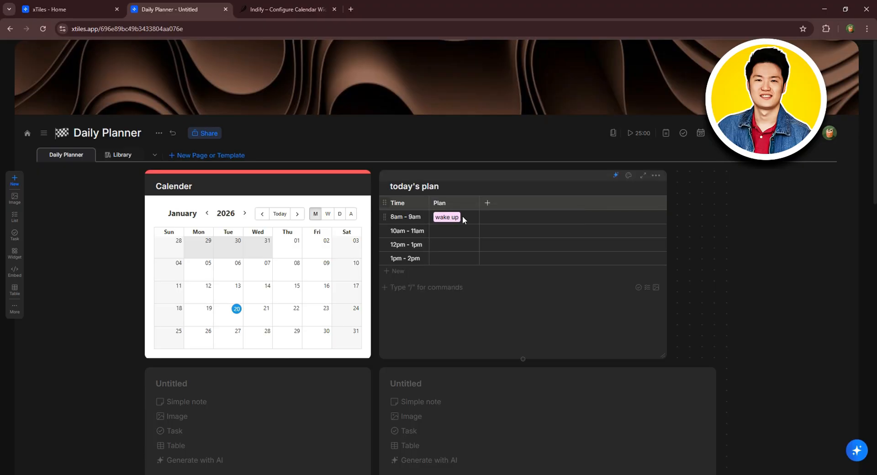
left_click(455, 228)
type("reply email")
key("Return")
Set the Plan of both the 12pm - 1pm and 1pm - 2pm rows to "working"
left_click(453, 245)
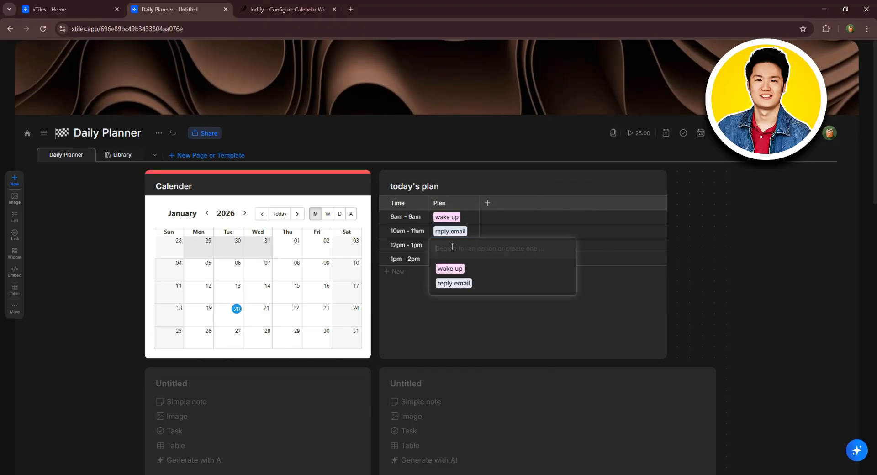
type("working")
key("Return")
left_click(522, 330)
left_click(447, 260)
type("working")
key("Return")
left_click(449, 312)
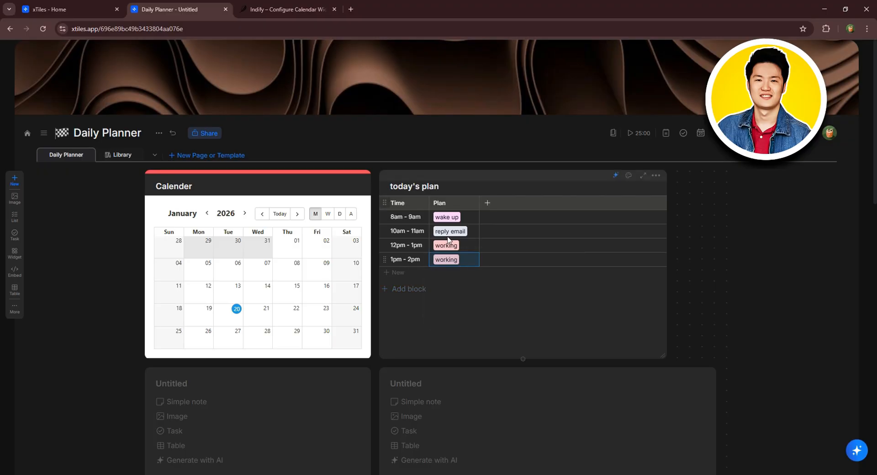
left_click(544, 284)
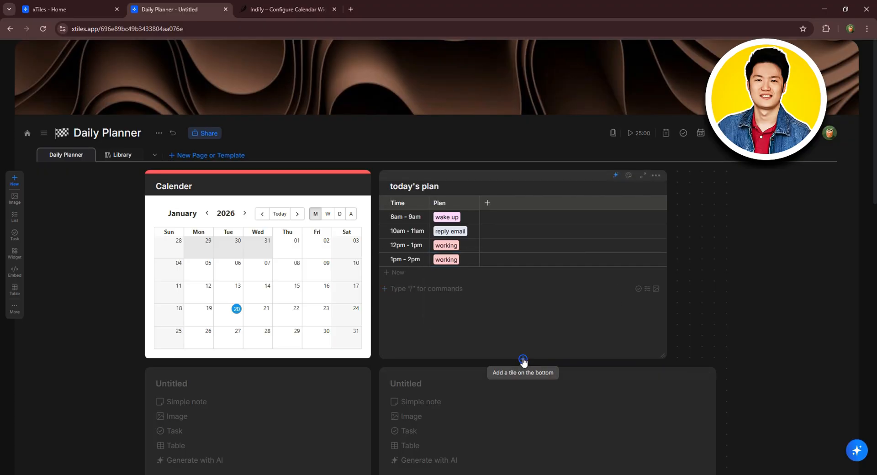
Resize the "today's plan" tile to 28×11 so it fits the table and lines up with the tile below
left_click_drag(523, 361, 504, 280)
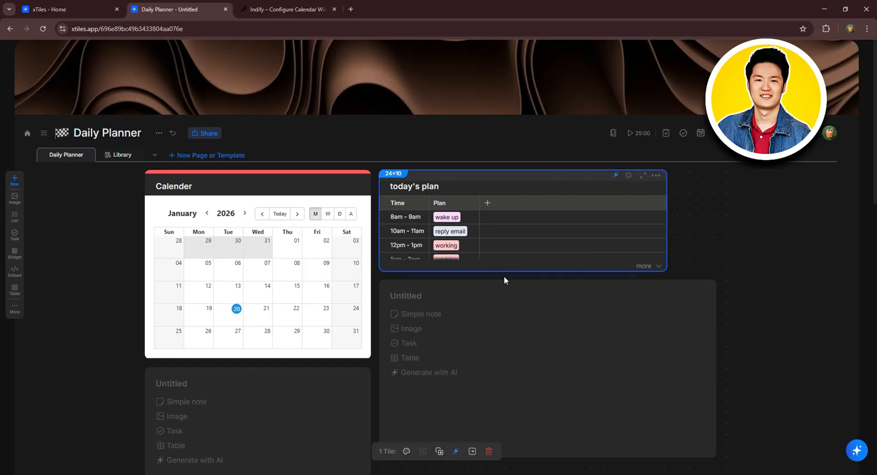
left_click_drag(668, 225, 713, 239)
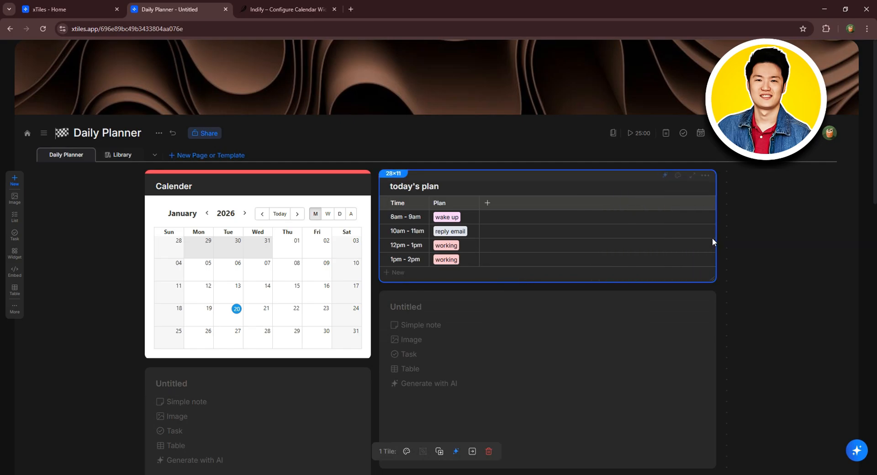
left_click(737, 248)
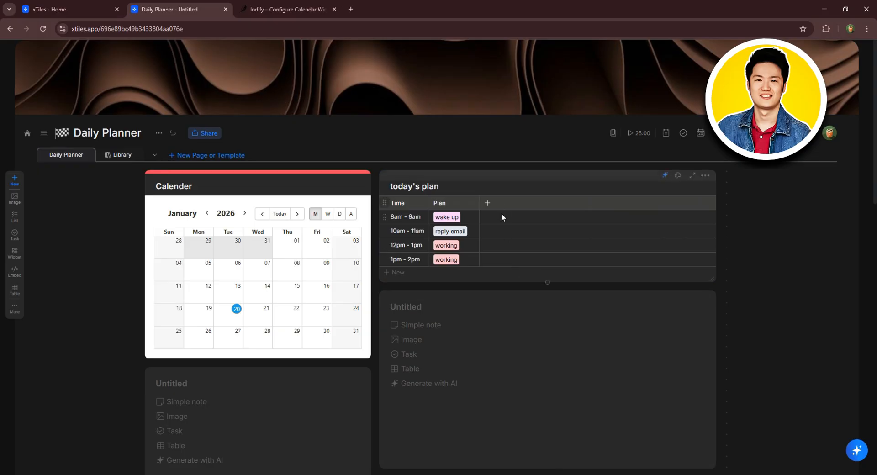
Give the "today's plan" tile the thin top-bar style in red
scroll(501, 213, "down", 2)
left_click(194, 290)
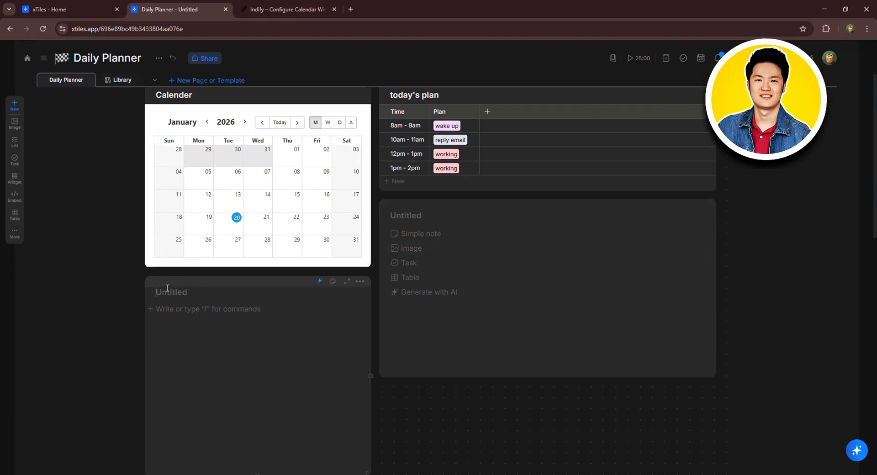
scroll(598, 159, "up", 2)
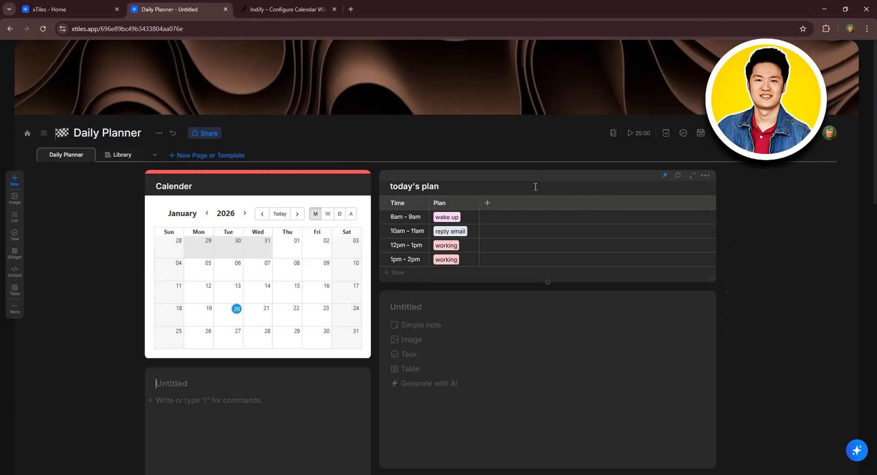
left_click(678, 176)
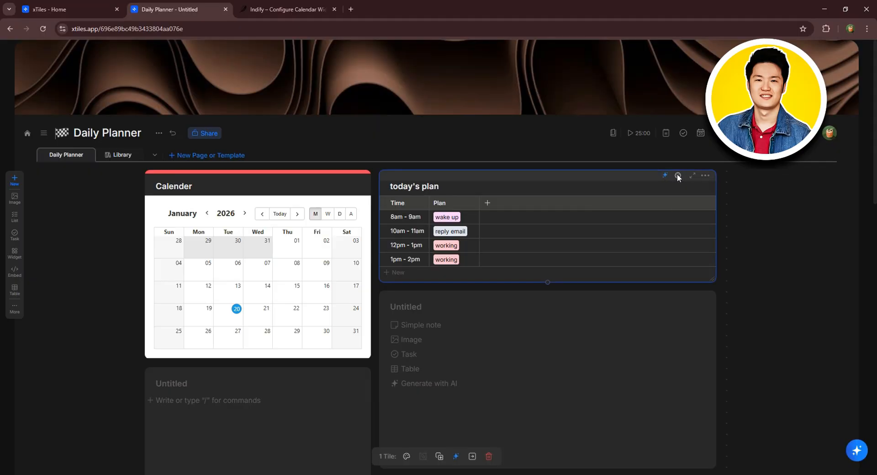
left_click(745, 268)
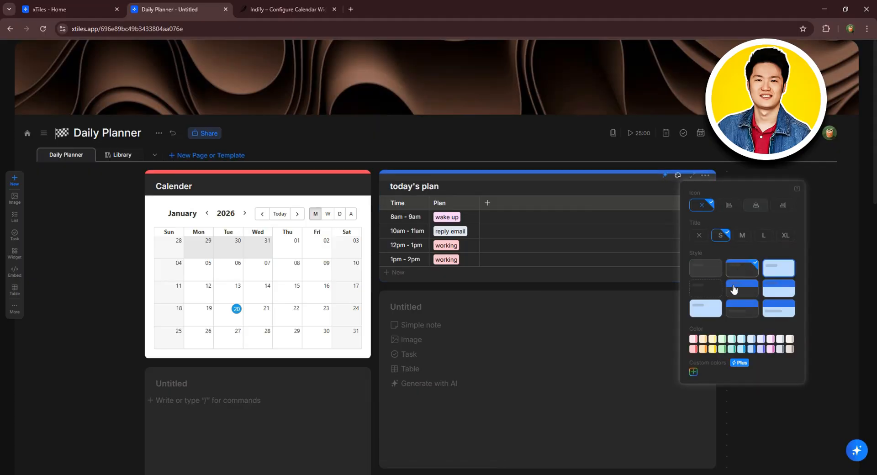
left_click(693, 349)
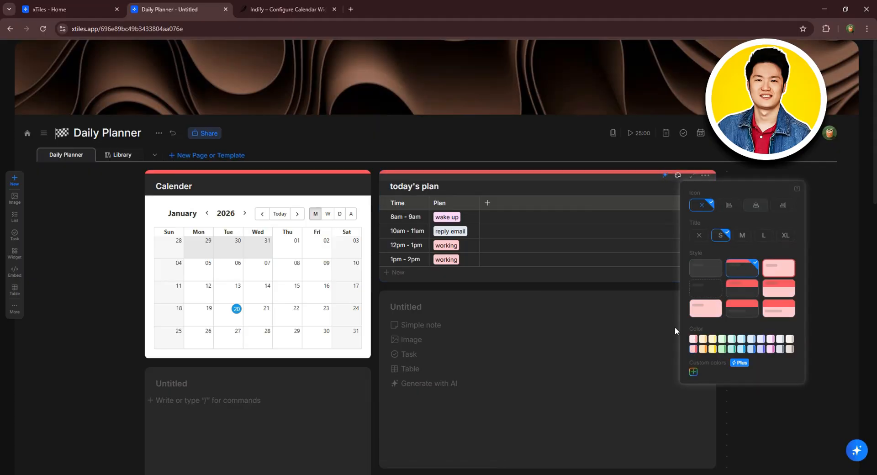
left_click(291, 374)
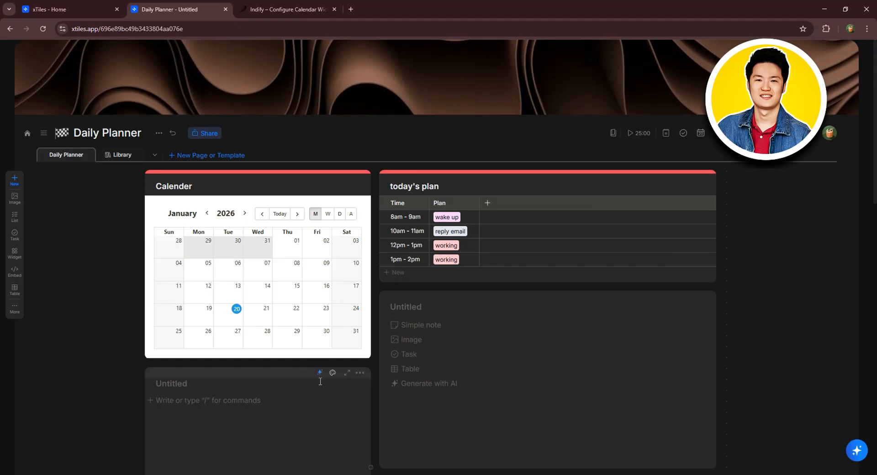
Title the tile below the calendar "Monthly Goals" and give it the thin top-bar style in red
scroll(165, 349, "down", 1)
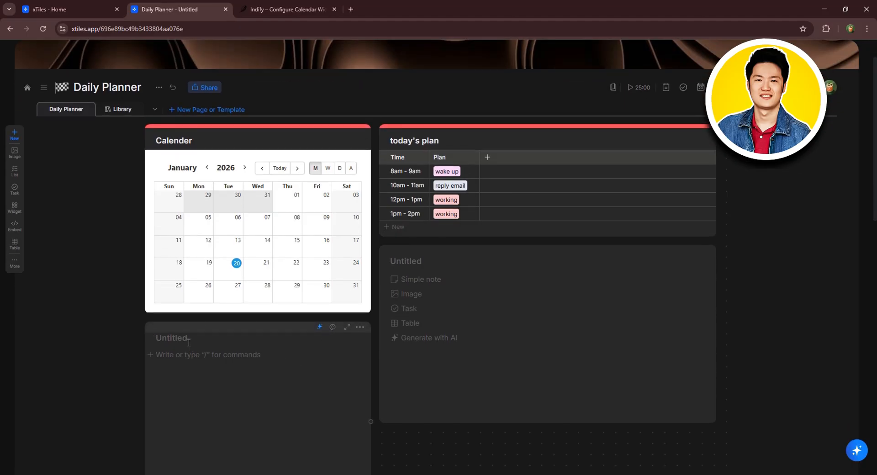
type("Monthly Goals")
left_click(333, 327)
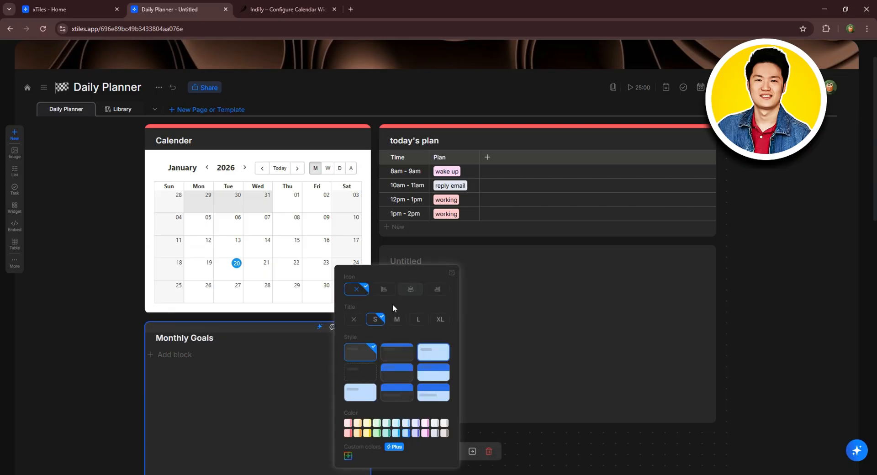
left_click(397, 352)
left_click(348, 433)
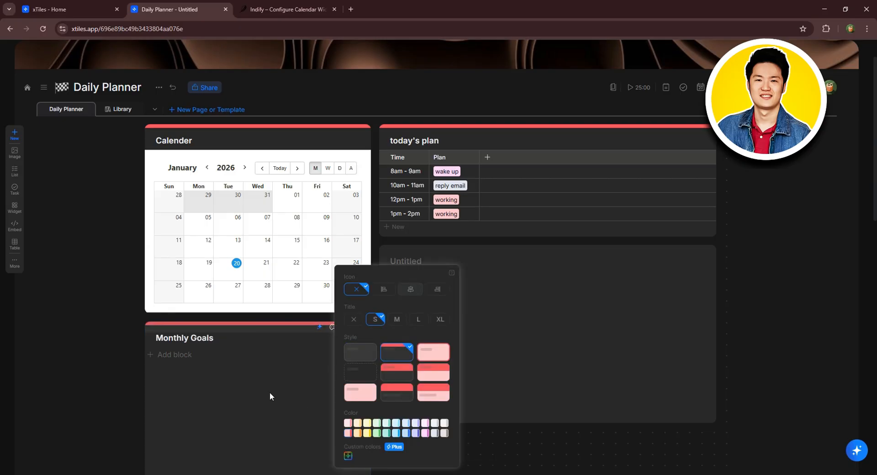
left_click(270, 392)
Insert an image block in the "Monthly Goals" tile using the "Remember why you started" photo from an Unsplash search for "motivation"
left_click(214, 362)
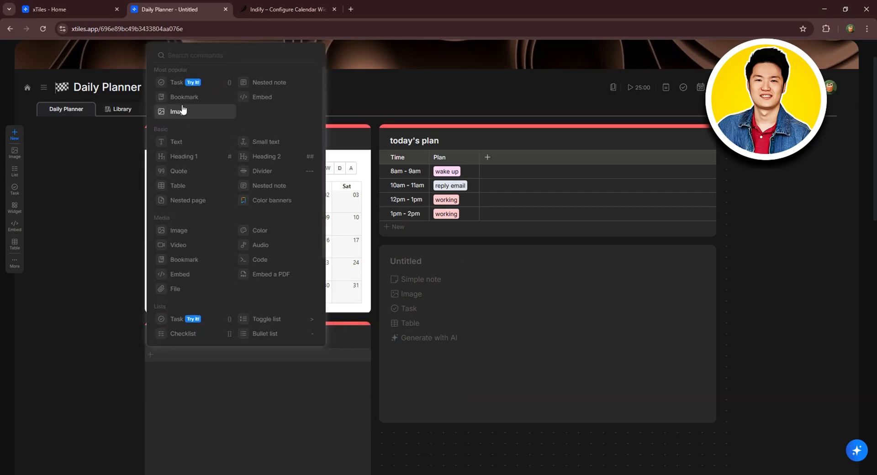
type("image")
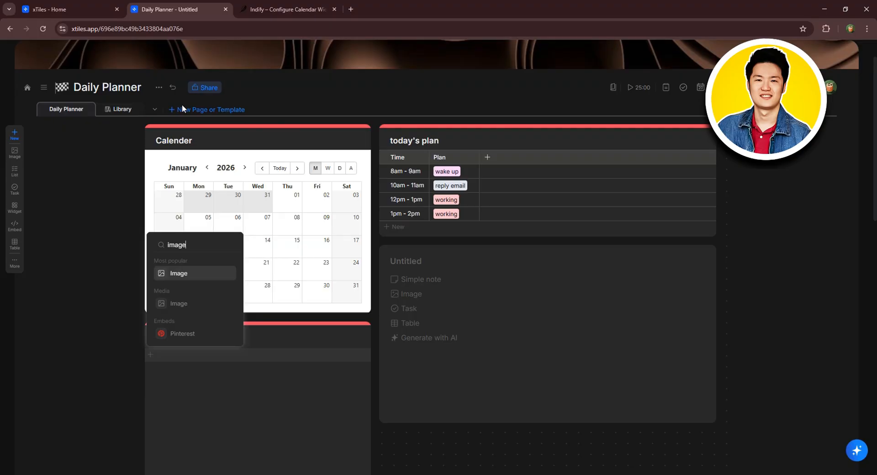
left_click(177, 276)
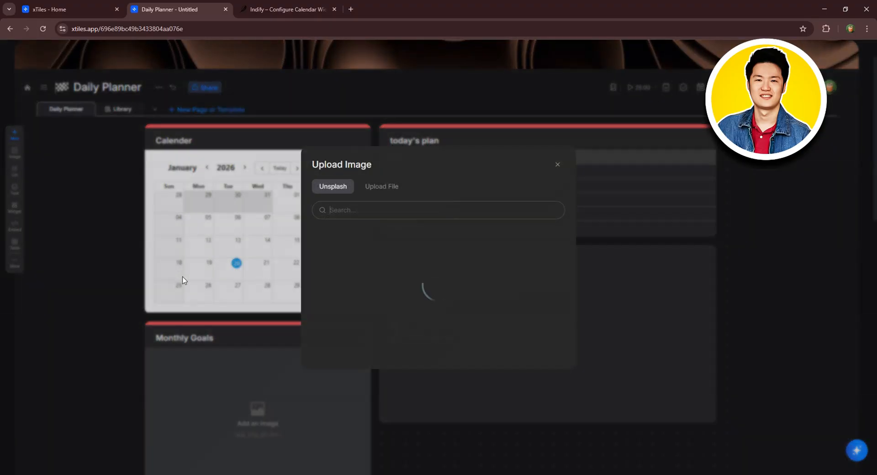
left_click(364, 211)
type("motivation")
scroll(506, 304, "down", 2)
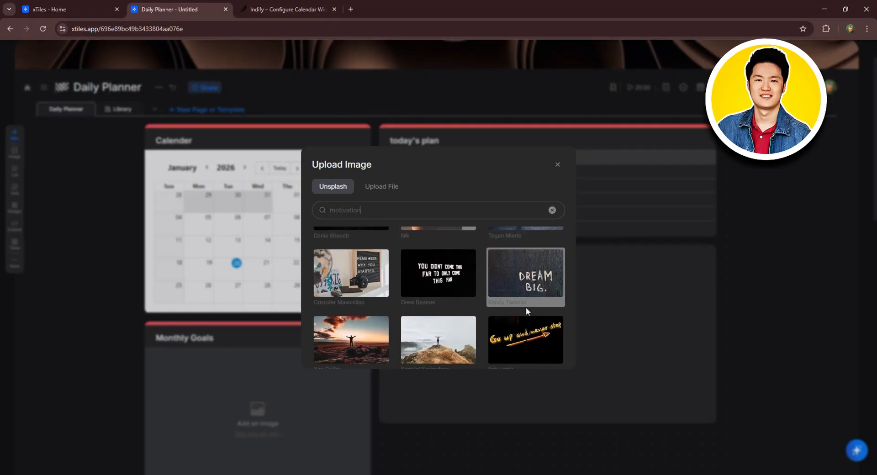
scroll(506, 303, "up", 1)
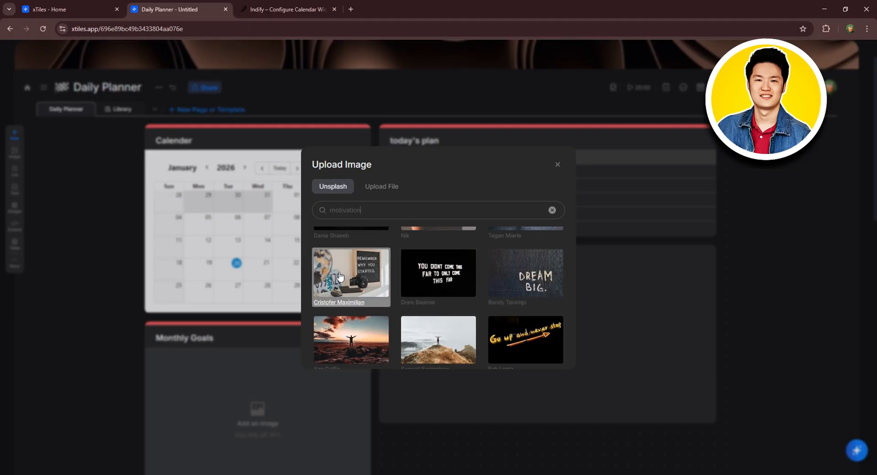
left_click(358, 276)
scroll(354, 288, "down", 3)
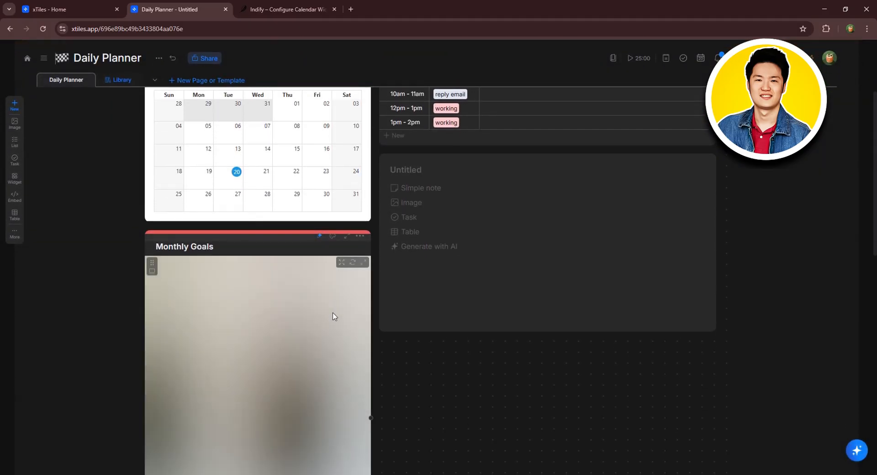
scroll(319, 321, "down", 1)
scroll(314, 323, "down", 1)
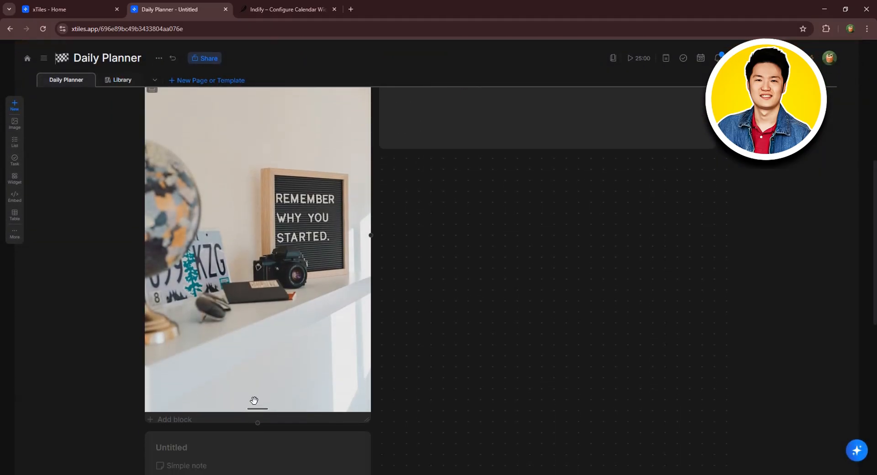
Shorten the photo in the "Monthly Goals" tile and reduce the tile's height, leaving a small space below the image
left_click_drag(256, 410, 261, 241)
scroll(261, 283, "up", 3)
scroll(256, 311, "down", 1)
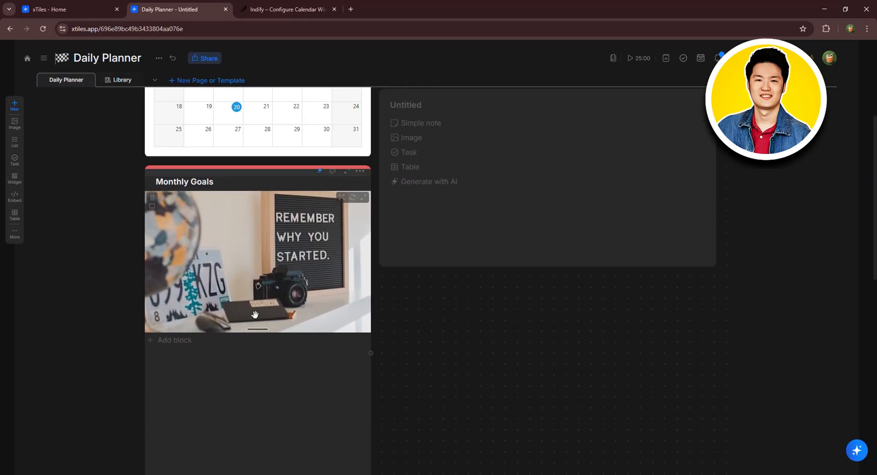
scroll(270, 393, "down", 2)
left_click_drag(257, 452, 246, 310)
Add a checklist with four blank to-do items below the photo in the "Monthly Goals" tile
left_click(169, 251)
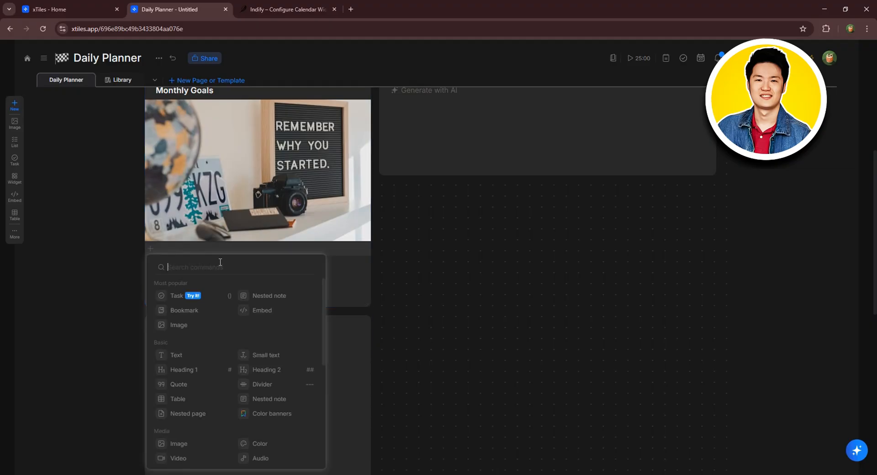
type("che")
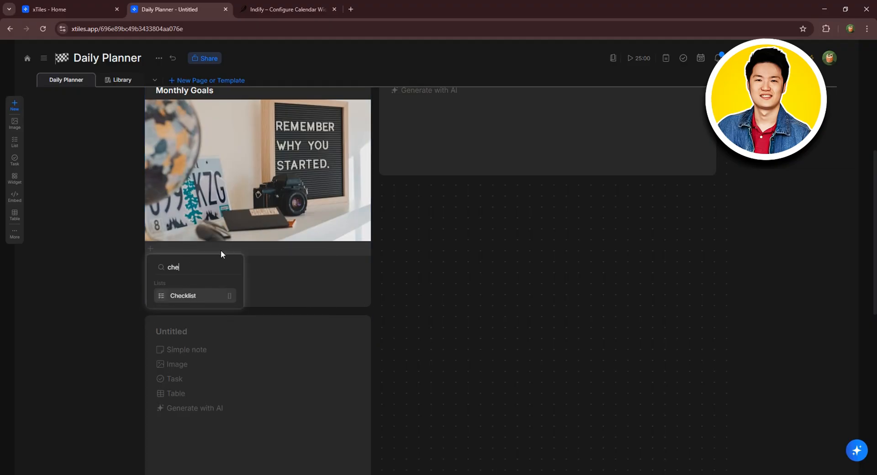
left_click(185, 296)
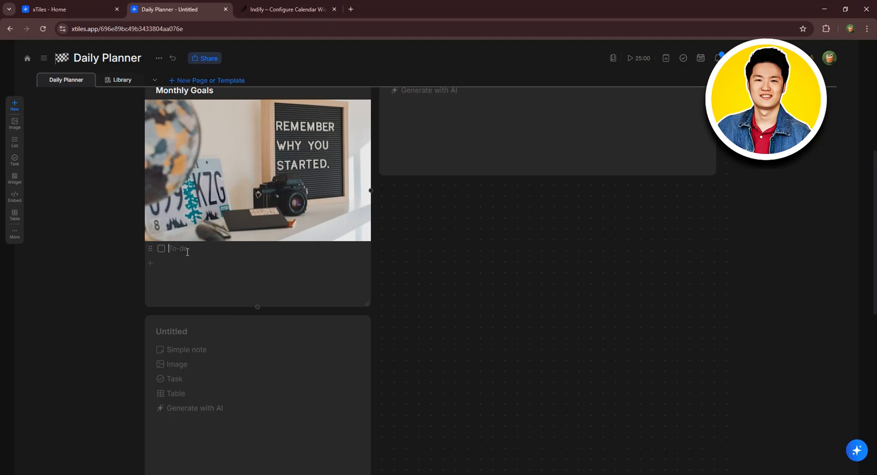
key("Return")
key("Return")
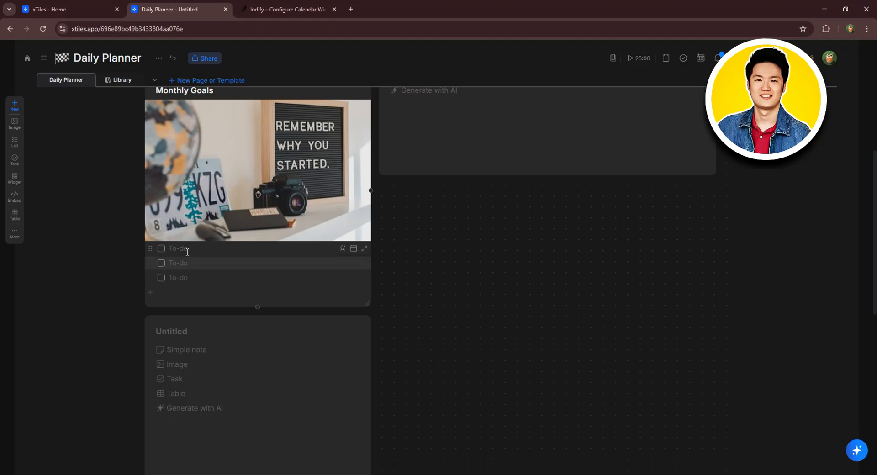
key("Return")
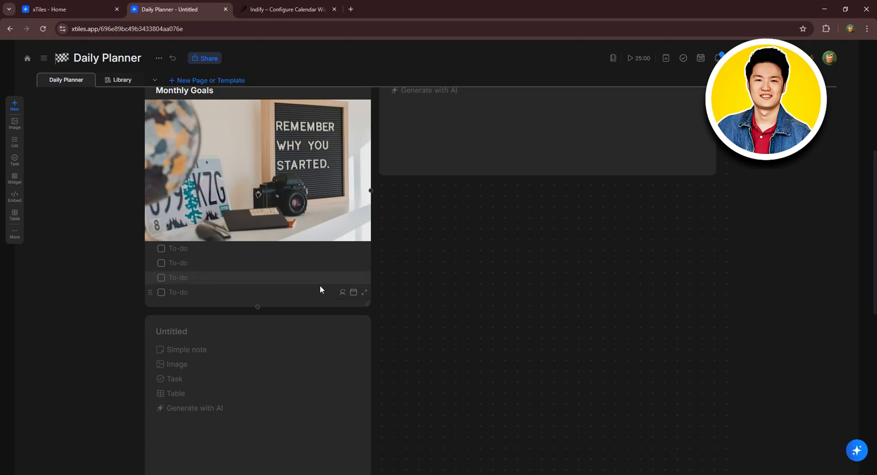
left_click(425, 281)
left_click(355, 294)
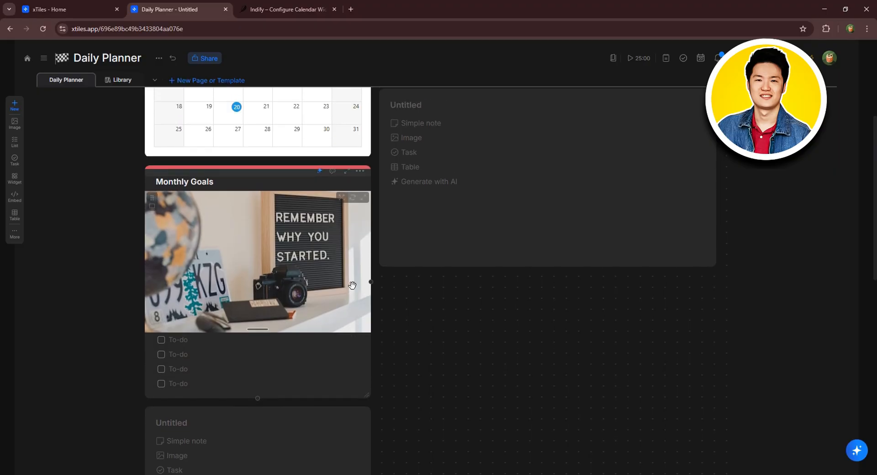
Give the tile below "Monthly Goals" the thin top-bar style in red and title it "to-do list"
left_click(225, 310)
left_click(333, 295)
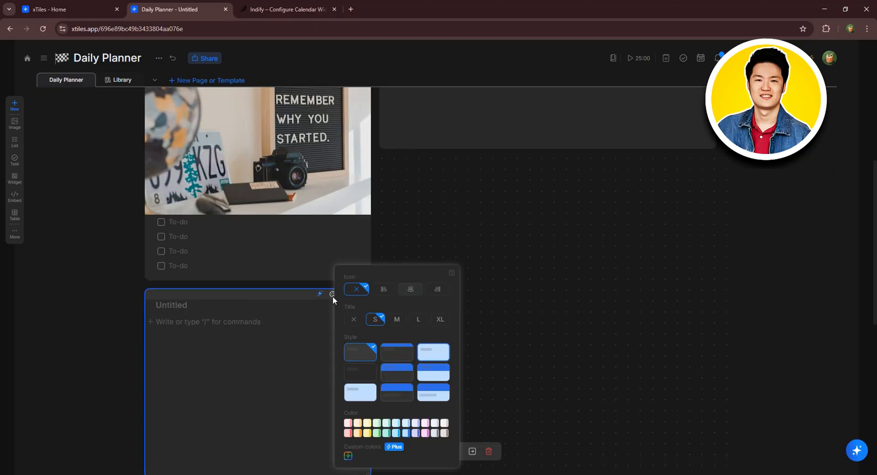
left_click(404, 352)
left_click(348, 433)
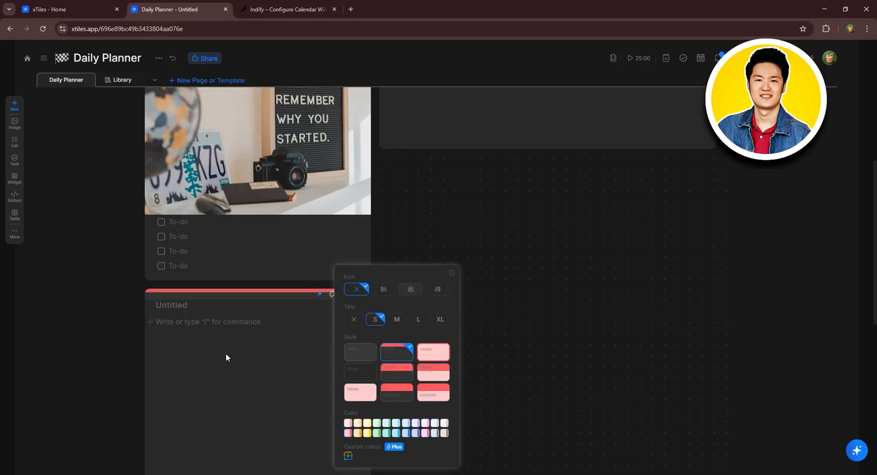
left_click(226, 353)
type("to-do list")
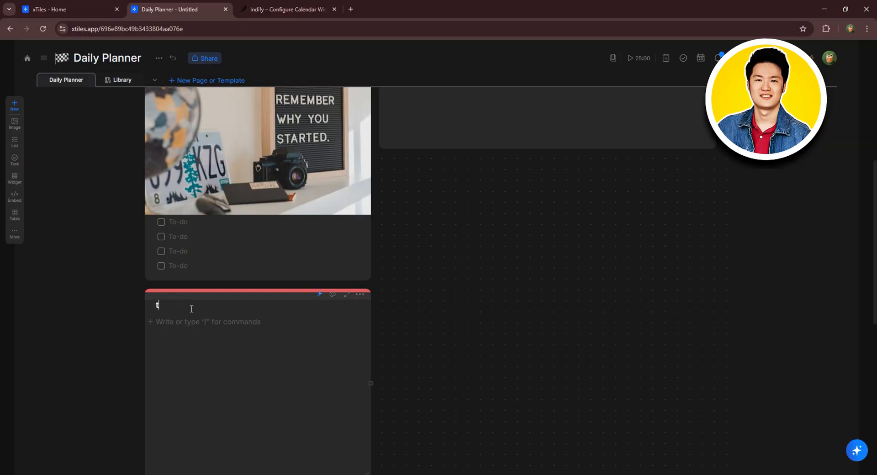
Add a red banner reading "high priority" to the "to-do list" tile
left_click(198, 326)
type("/")
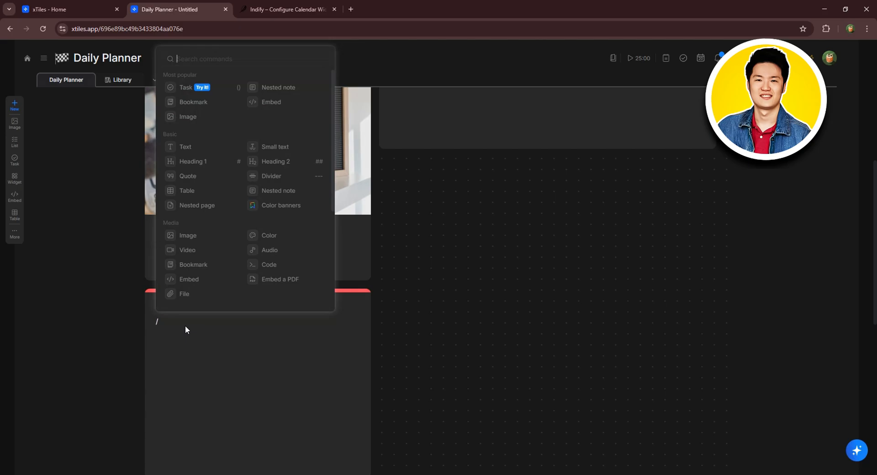
type("ba")
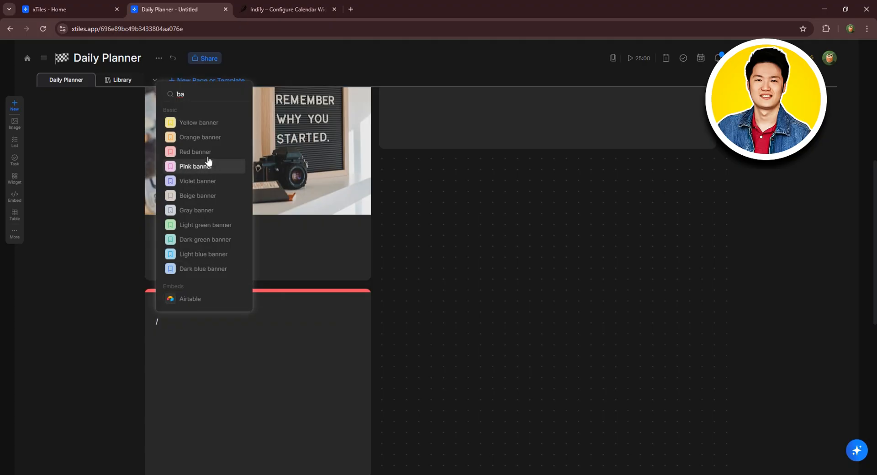
left_click(193, 151)
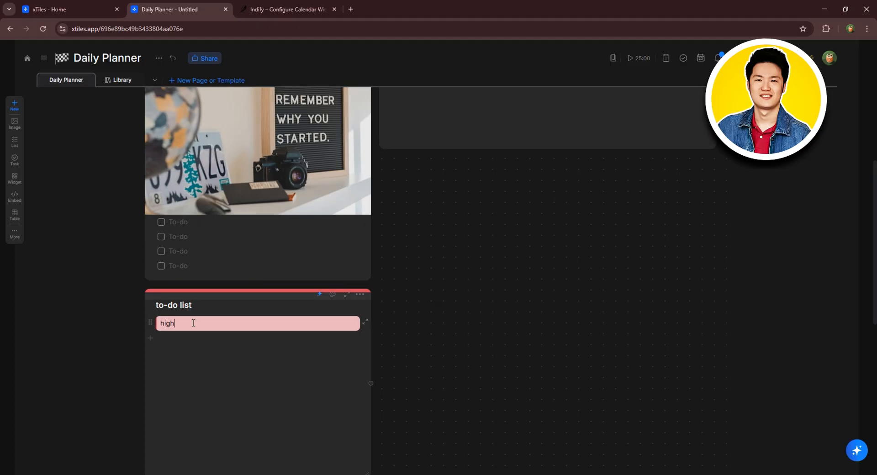
type("high priority")
left_click(237, 341)
Add a yellow banner reading "medium priority" below the red one
left_click(151, 338)
type("ban")
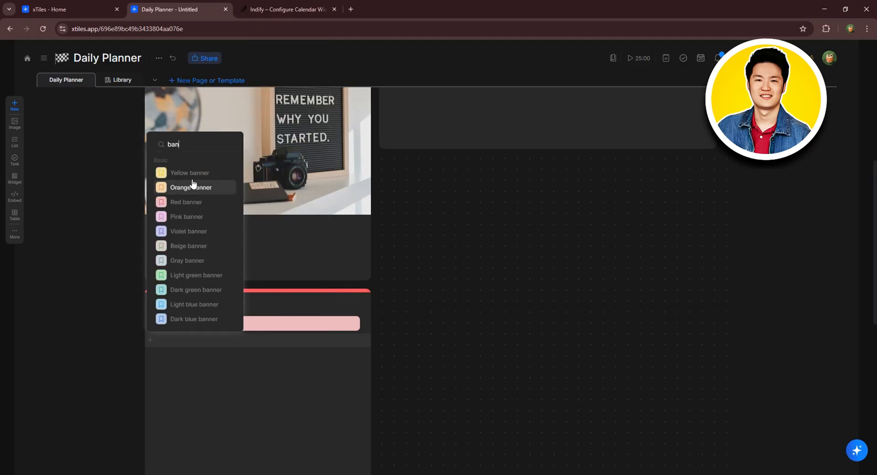
left_click(173, 172)
type("medium priority")
key("Return")
Add a dark blue banner reading "low priority" below the yellow one
left_click(153, 357)
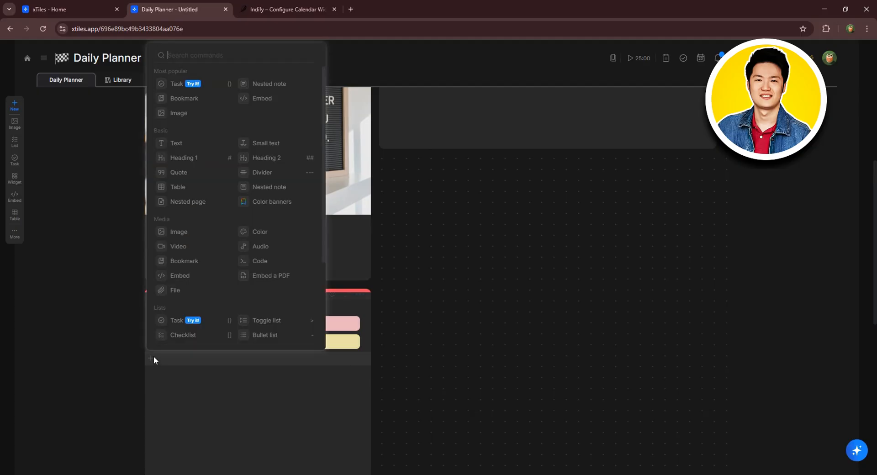
type("bann")
left_click(194, 337)
type("low priority")
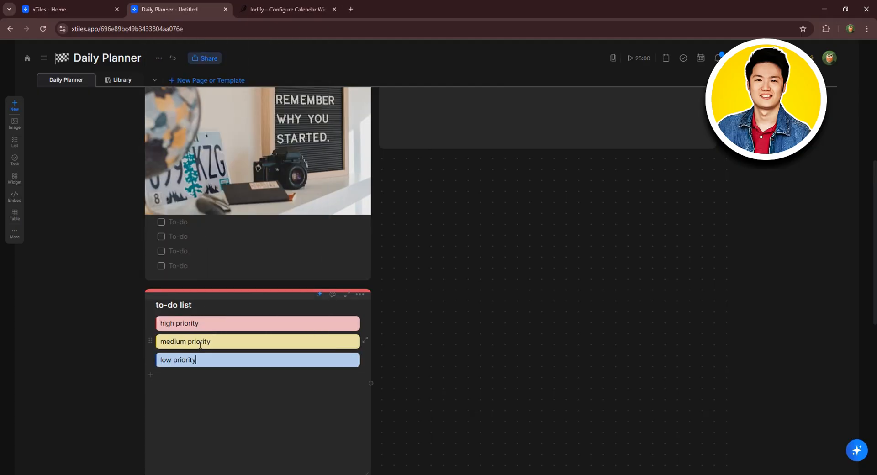
key("Return")
Add a light green banner reading "done" as the last banner in the "to-do list" tile
left_click(151, 377)
type("bann")
left_click(191, 311)
type("done")
key("Return")
scroll(209, 250, "down", 2)
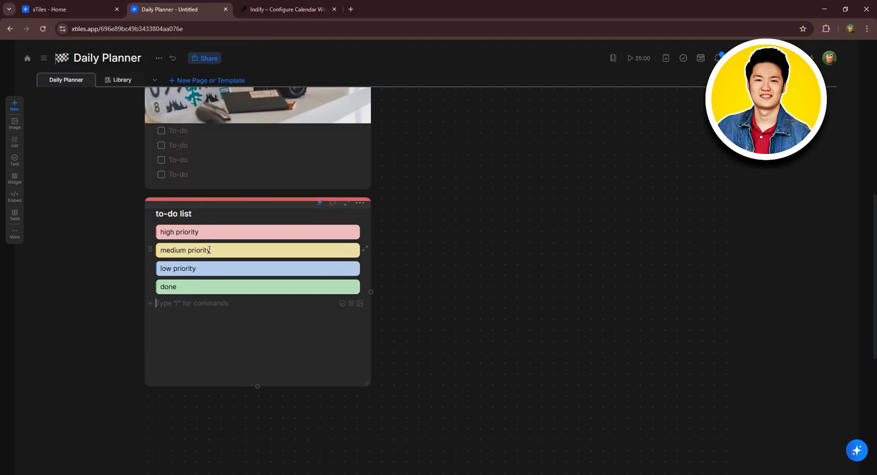
Make the word "priority" in the red banner bold with indigo text
left_click(170, 232)
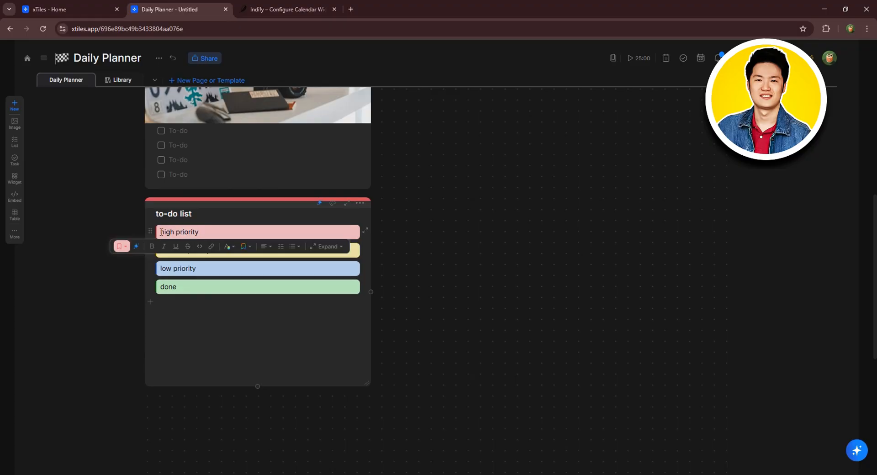
left_click_drag(204, 232, 439, 256)
key("ctrl+z")
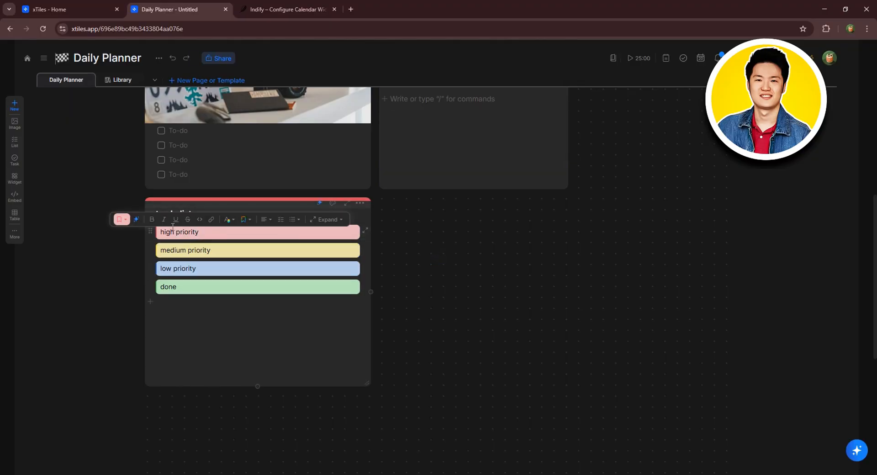
left_click(230, 220)
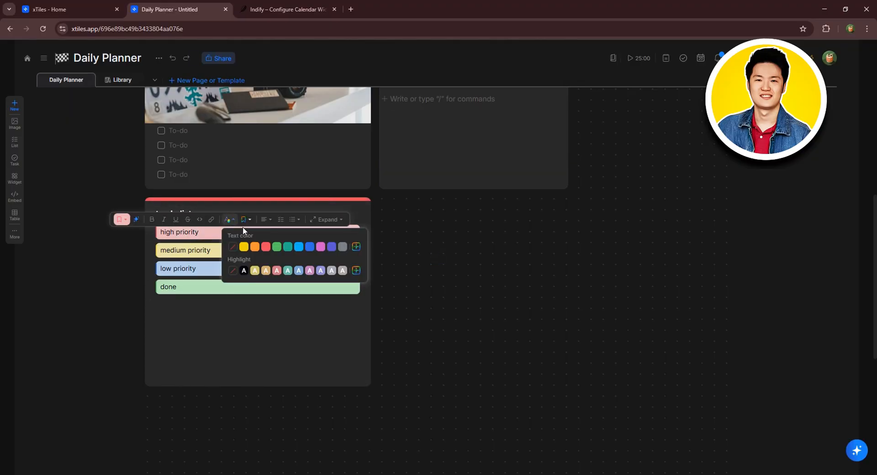
left_click(266, 246)
left_click(331, 247)
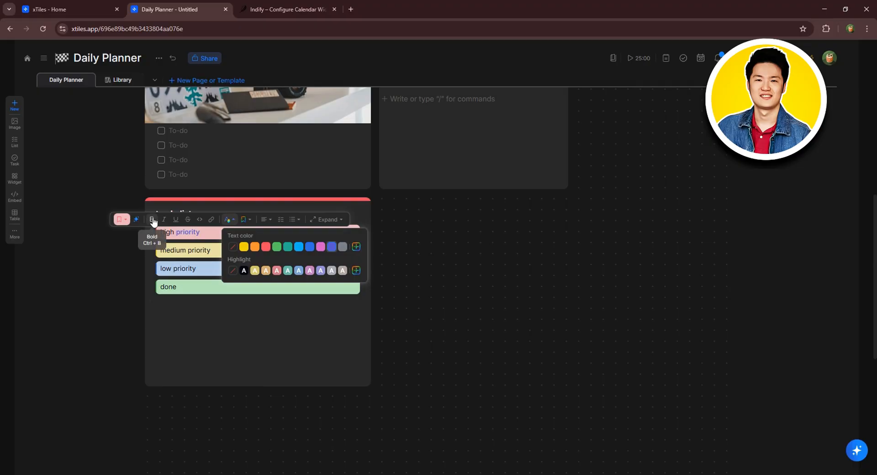
Make the word "high" in the red banner bold and indigo, and recolour the text of the other three banners
left_click(176, 231)
double_click(169, 232)
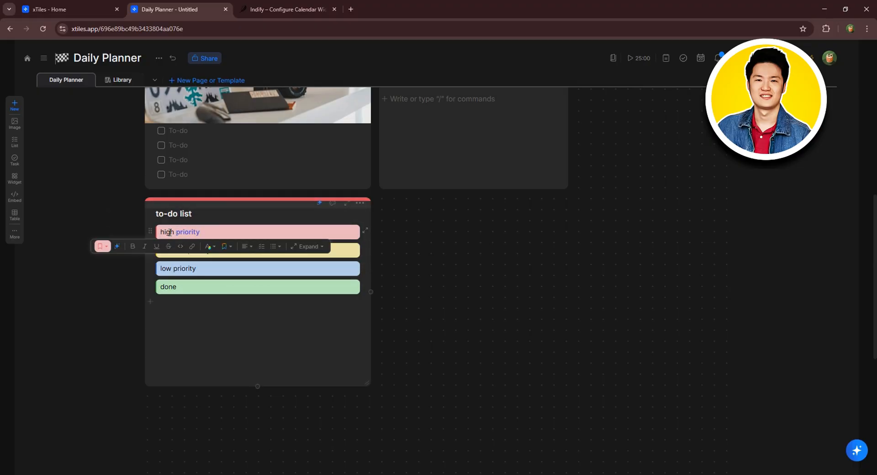
left_click(209, 246)
left_click(290, 273)
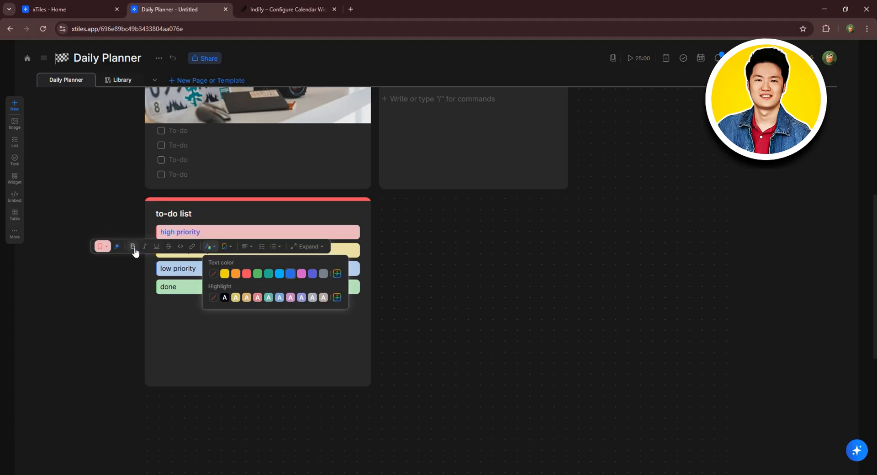
left_click(313, 275)
left_click(189, 324)
left_click_drag(189, 324, 346, 242)
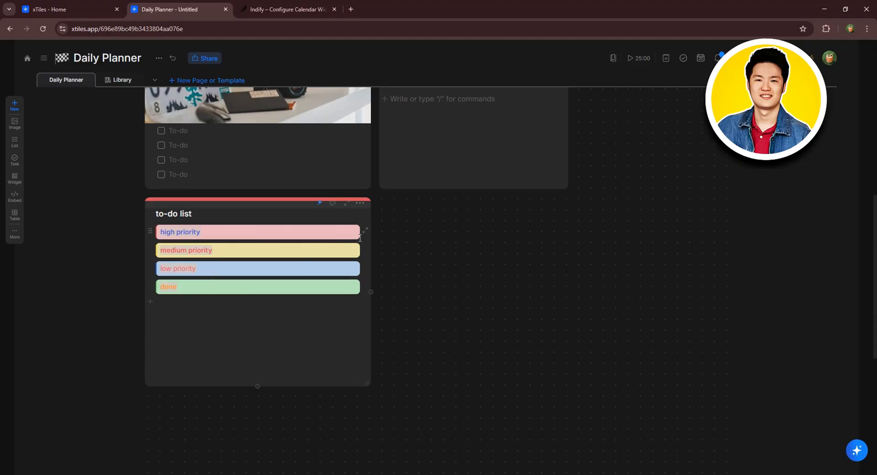
Insert a blank task directly below the "high priority" banner
left_click(360, 238)
key("Return")
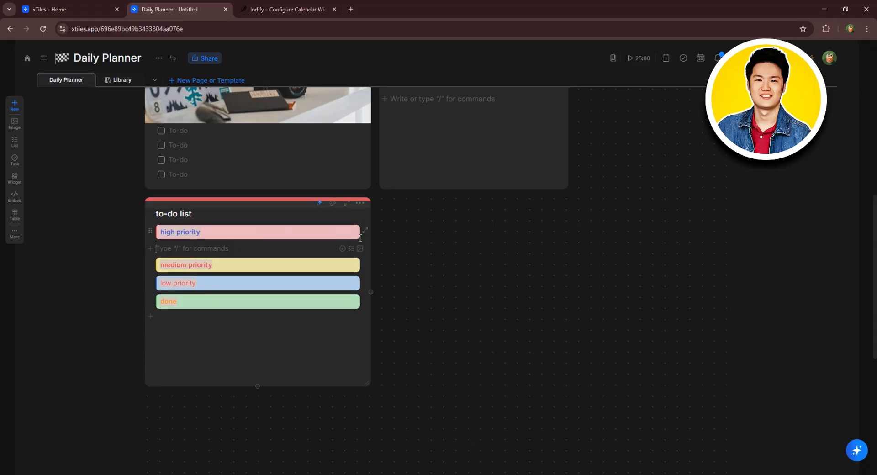
type("?")
key("BackSpace")
type("/")
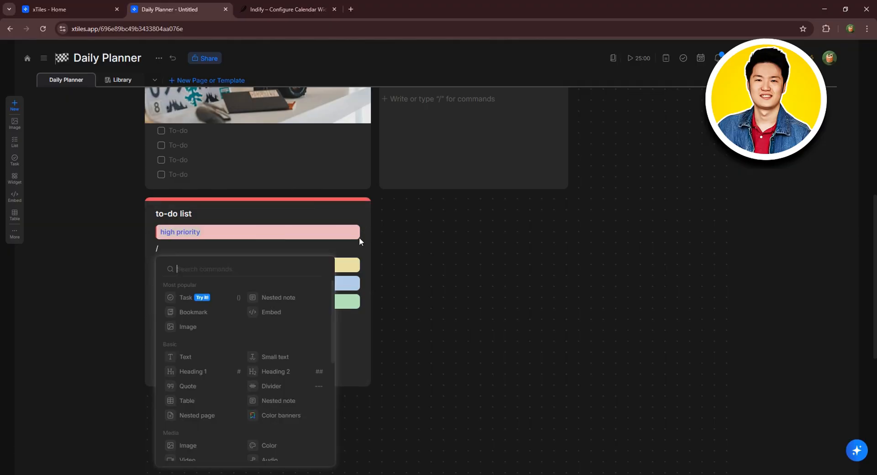
type("tas")
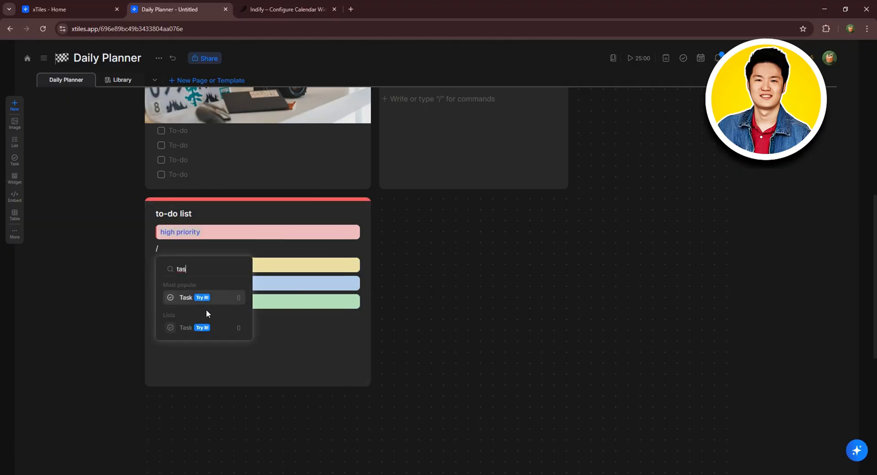
left_click(197, 298)
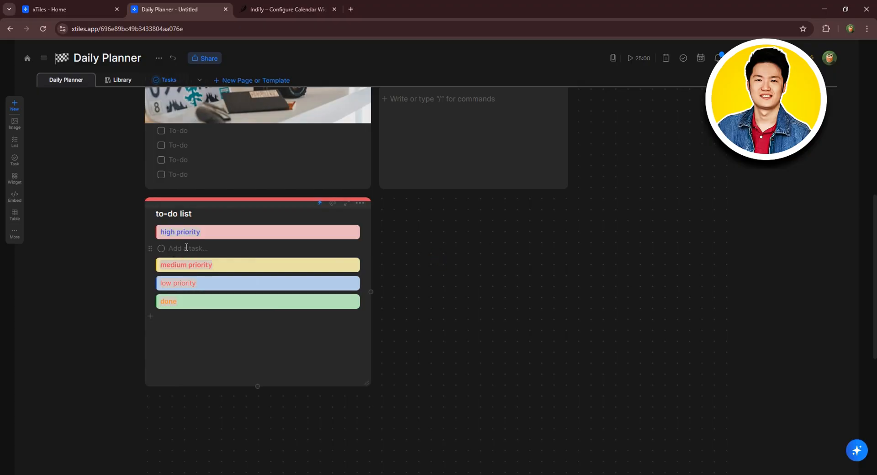
Insert a blank task below the "medium priority" banner and another below the "low priority" banner
left_click(355, 268)
key("Return")
type("/")
key("Return")
left_click(352, 298)
key("Return")
type("/")
key("Return")
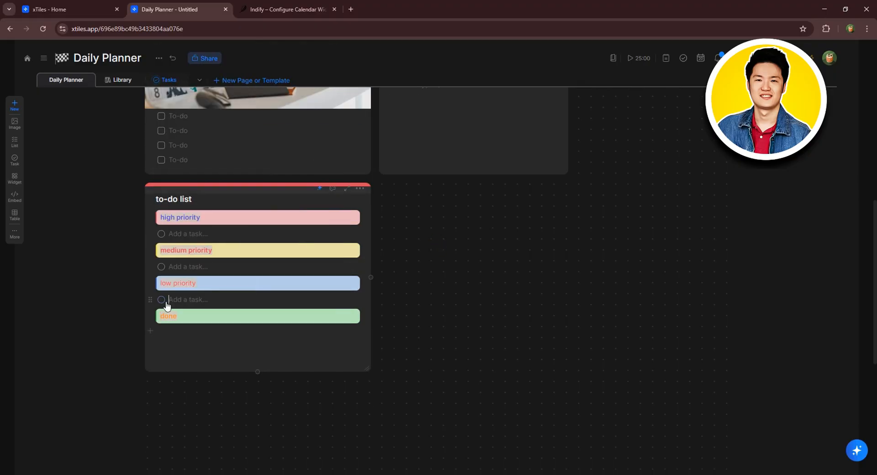
Insert a blank task below the "done" banner and shorten the "to-do list" tile to fit its contents
left_click(345, 317)
key("Return")
type("/task")
left_click(197, 281)
left_click_drag(257, 373, 255, 352)
left_click(458, 299)
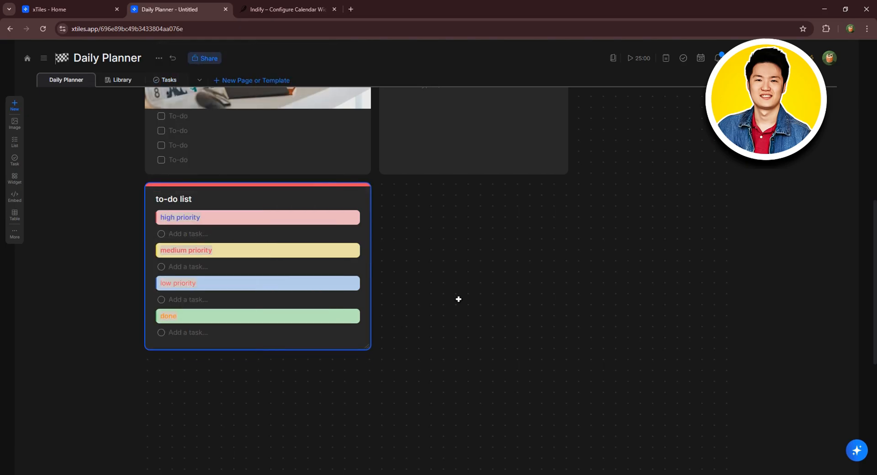
Title the empty tile below the today's plan table "Notes" and give it the thin top-bar style in red
scroll(459, 300, "up", 7)
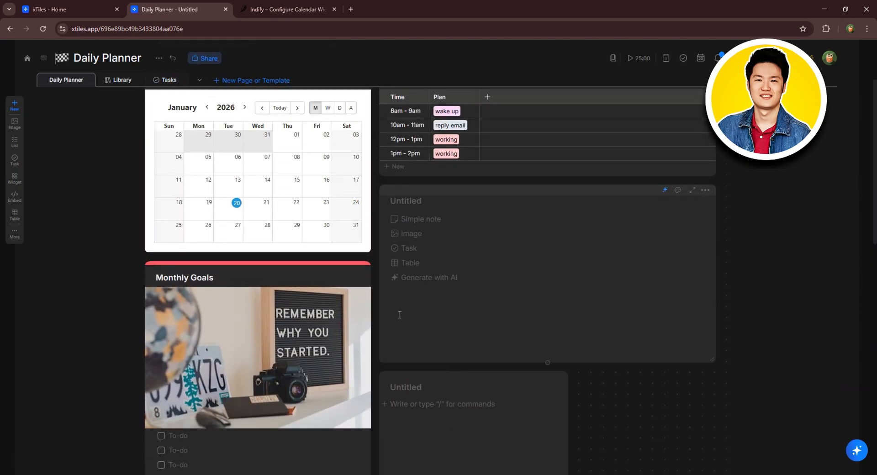
scroll(424, 299, "up", 2)
scroll(447, 297, "down", 2)
left_click(411, 219)
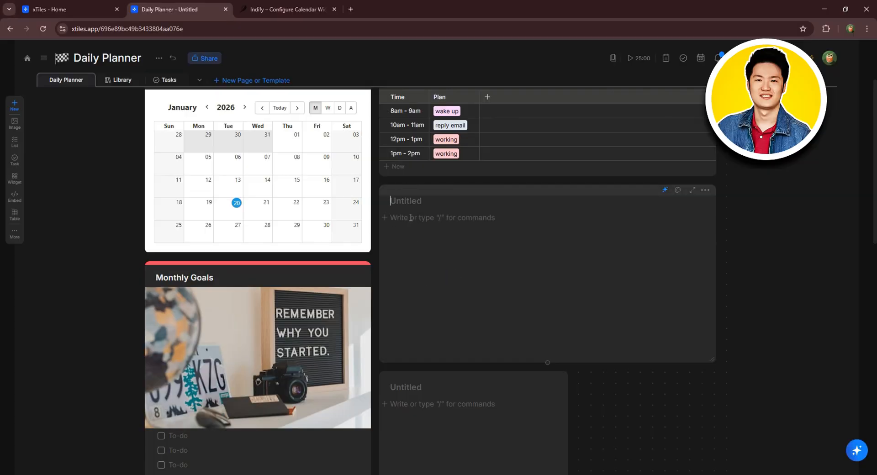
type("Notes")
left_click(678, 190)
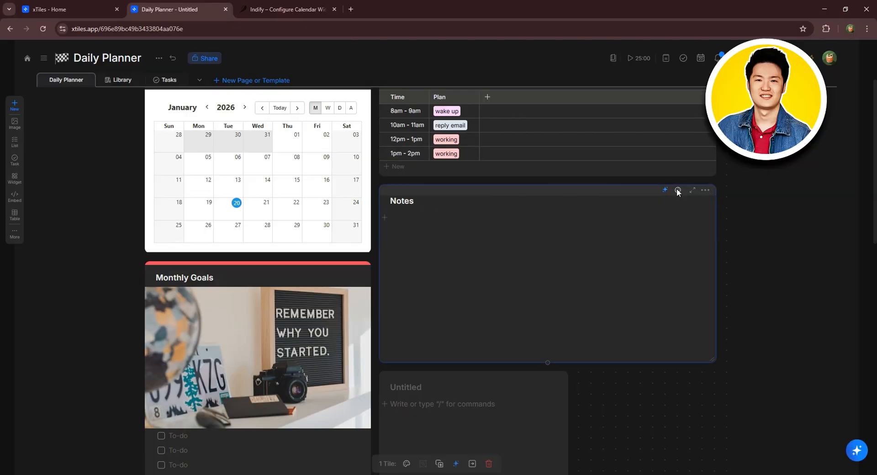
left_click(728, 288)
left_click(693, 364)
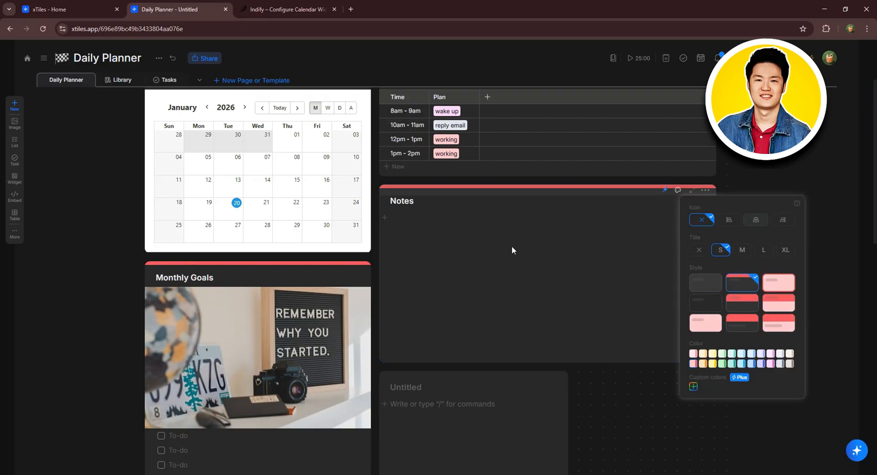
left_click(436, 219)
left_click(413, 217)
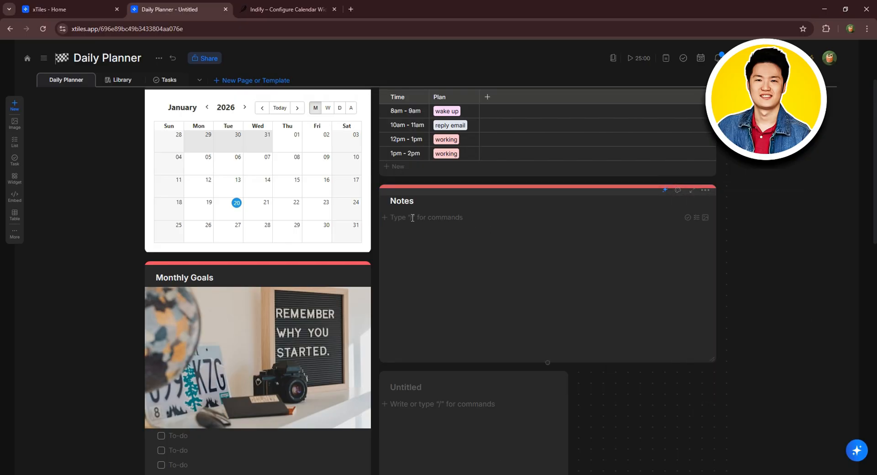
Fill the Notes tile with five blank bullet list items
type("-")
key("Return")
key("Return")
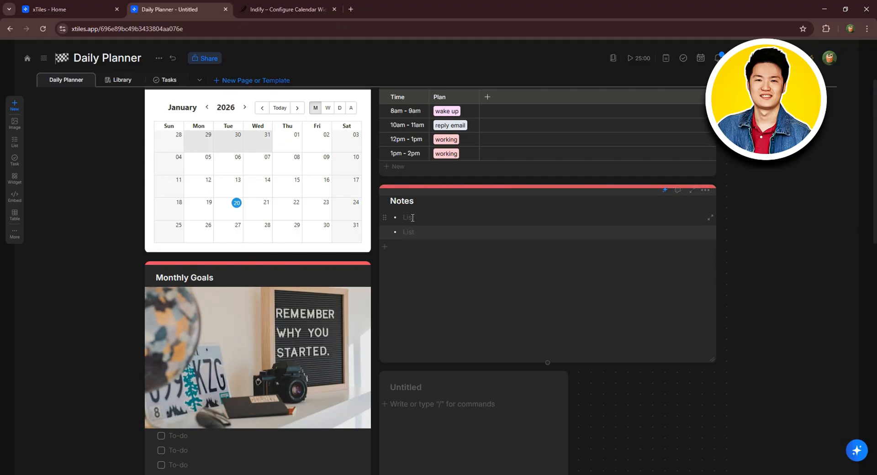
key("Return")
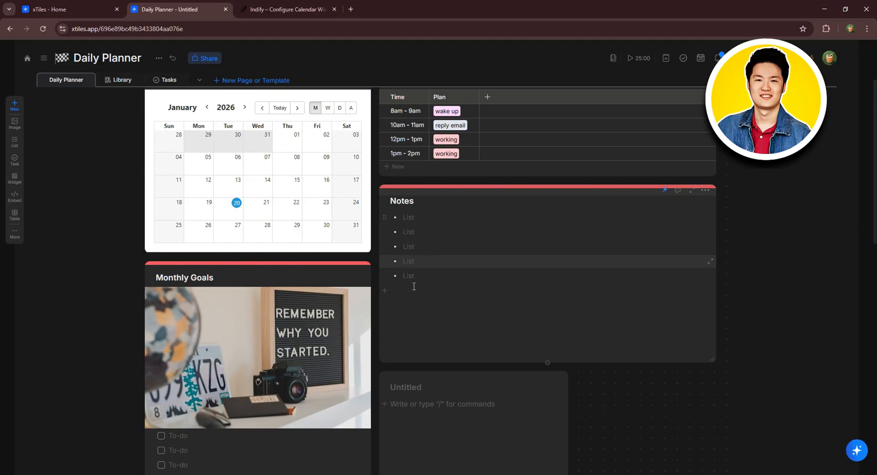
Widen the empty tile below Notes to match its width, give it the thin red top-bar style and title it "Useful Links"
scroll(439, 338, "down", 1)
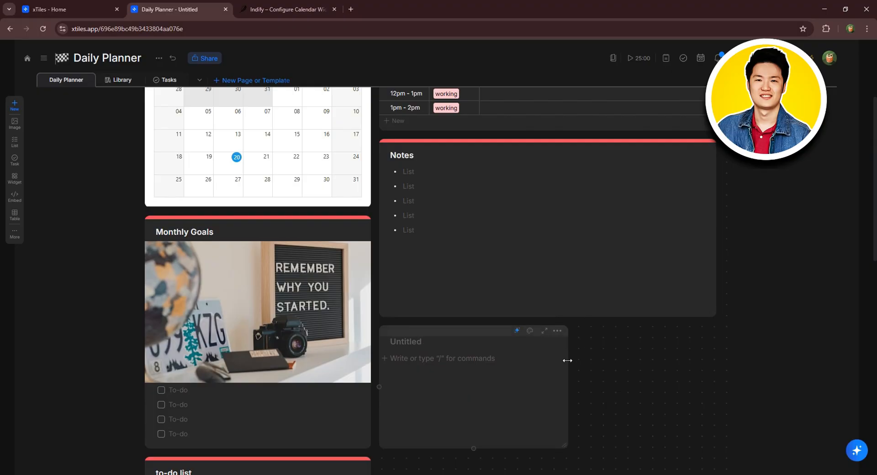
left_click_drag(567, 359, 720, 356)
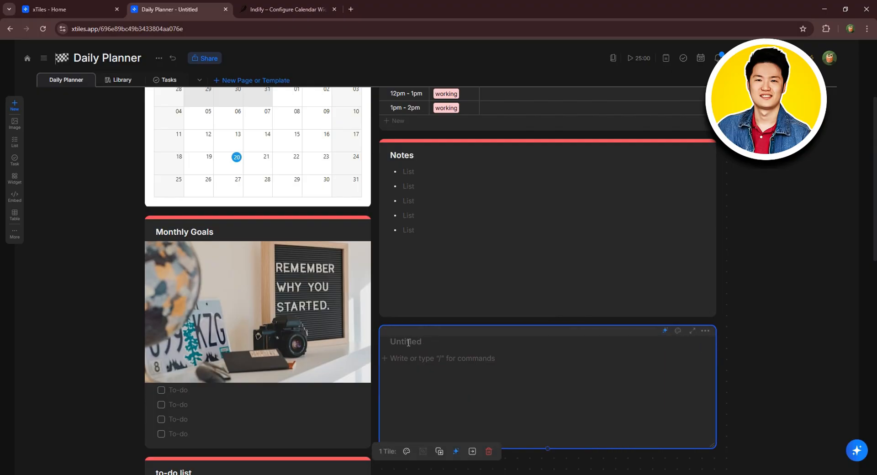
left_click(678, 330)
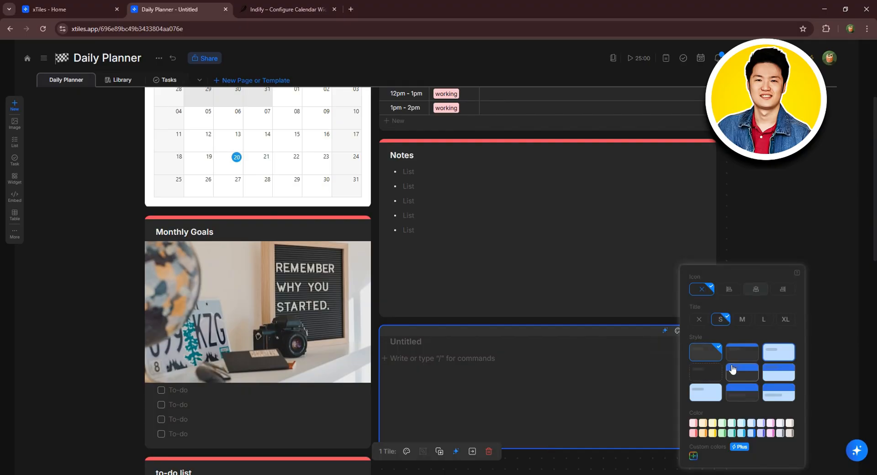
left_click(741, 352)
left_click(693, 433)
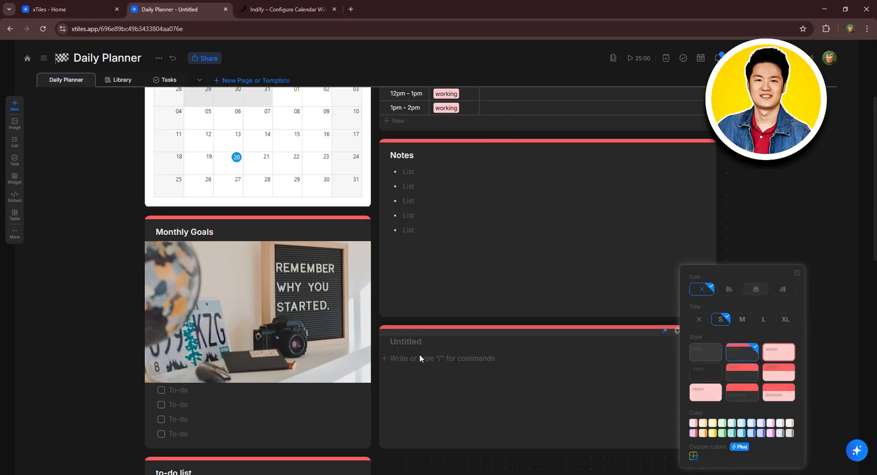
left_click(407, 342)
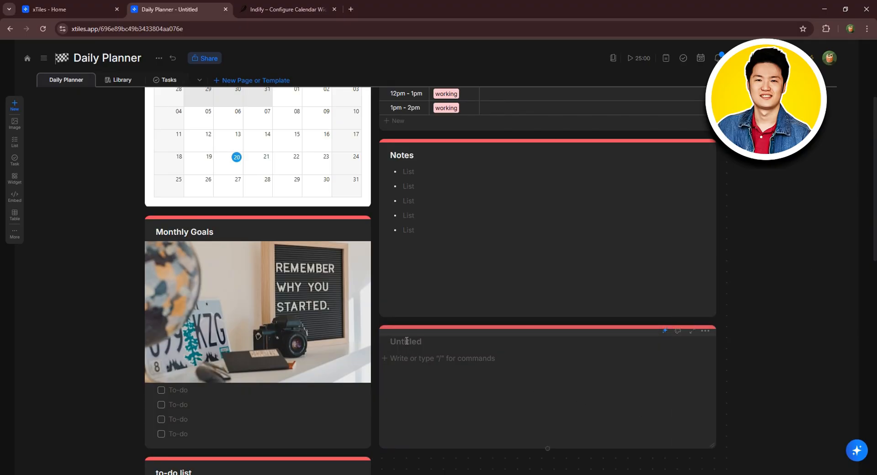
type("Useful Links")
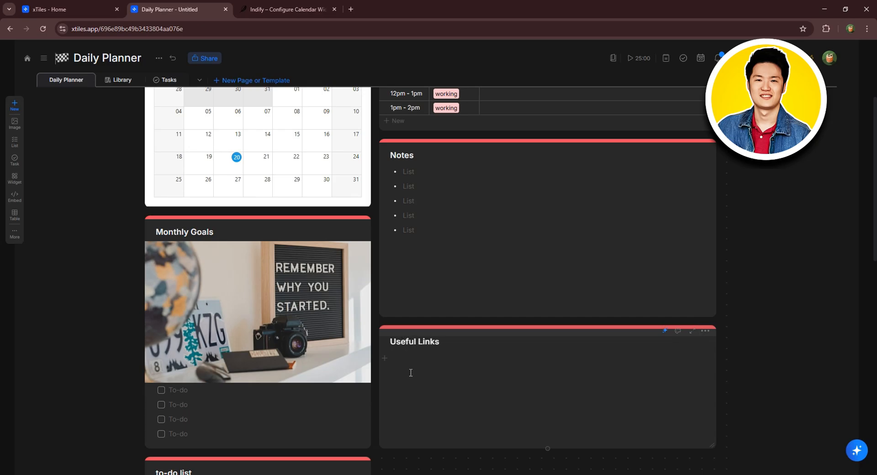
Add a toggle list item named "Productivity" to the Useful Links tile and expand it
left_click(411, 361)
type("/")
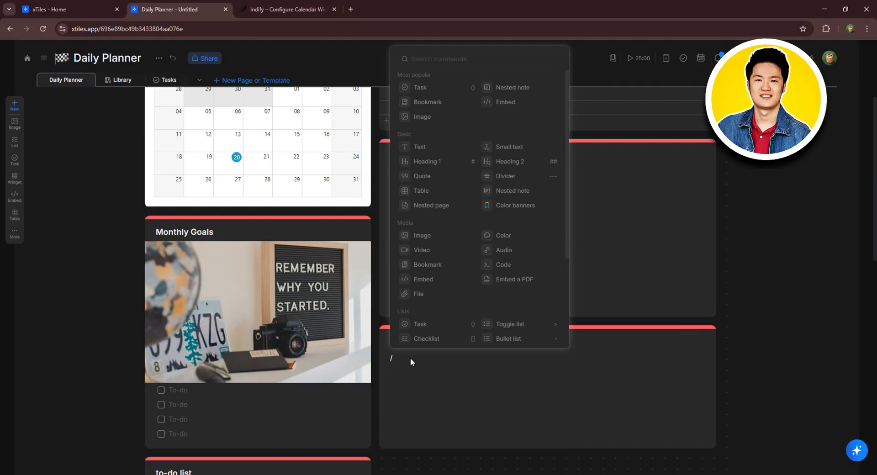
type("to")
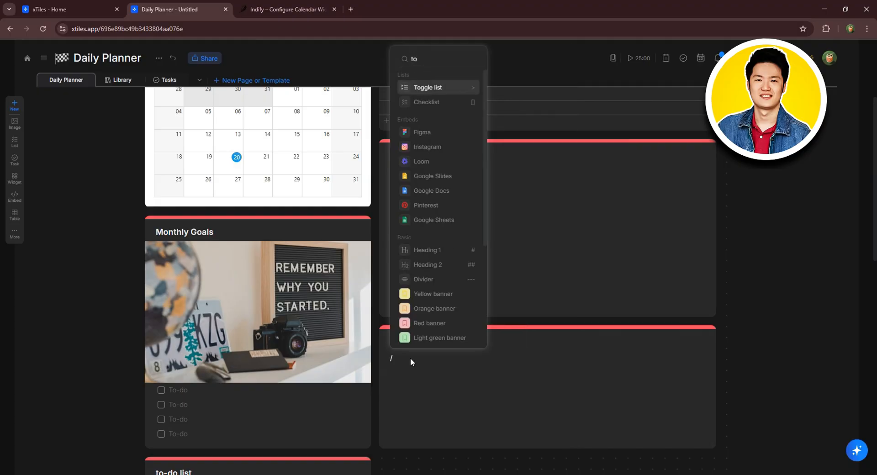
key("Return")
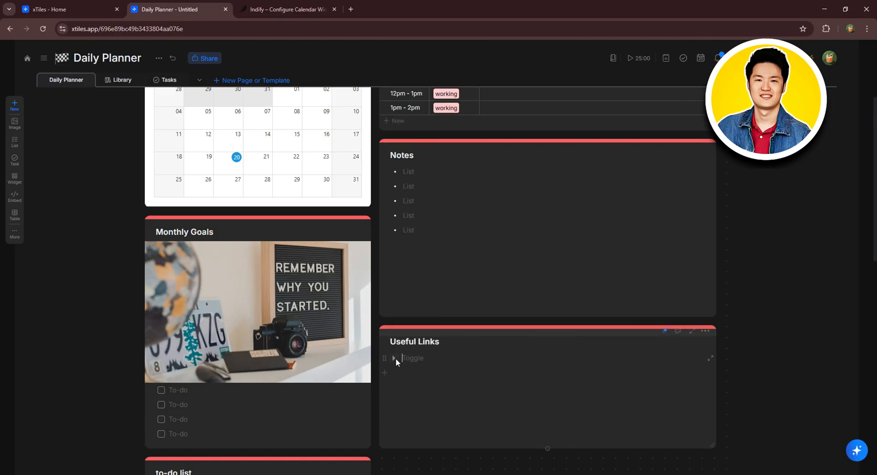
type("Productivity")
left_click(393, 358)
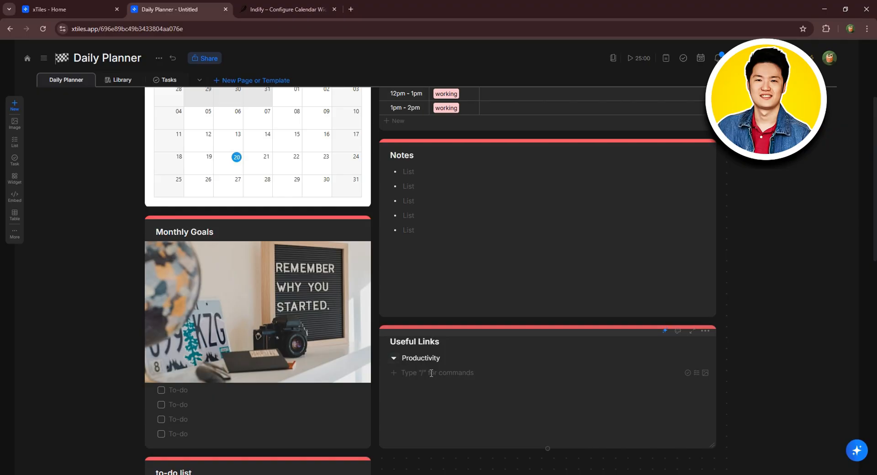
Insert a web bookmark block inside the Productivity toggle, leaving its link empty
type("/")
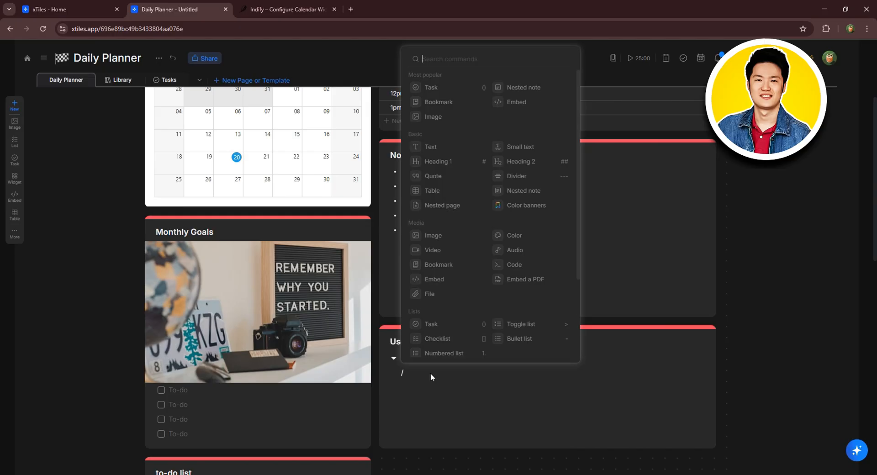
type("boo")
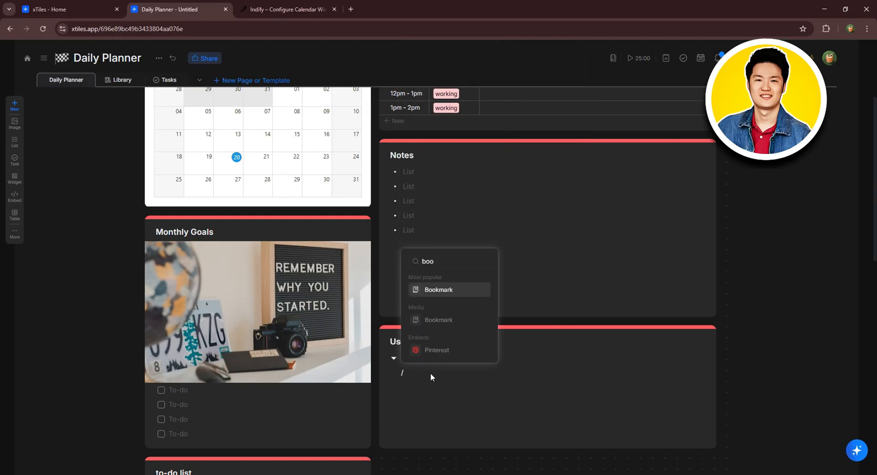
left_click(451, 290)
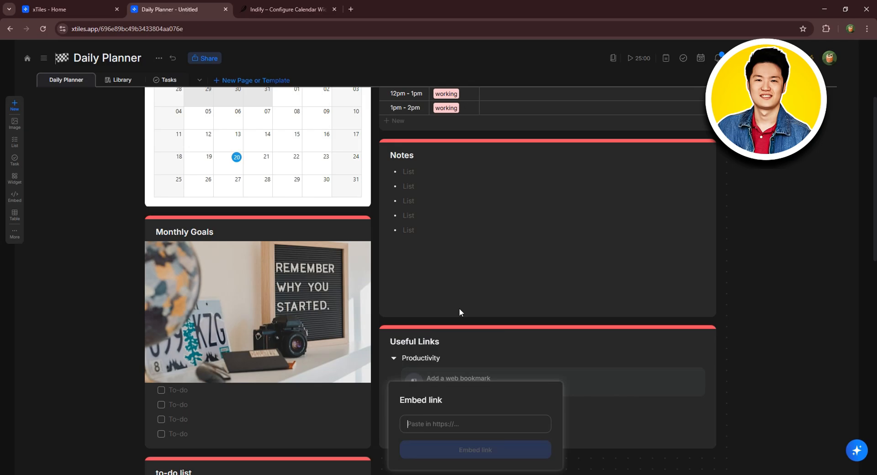
left_click(593, 405)
Look over the finished planner, its Library page of saved media and its Tasks page
scroll(453, 318, "down", 5)
scroll(452, 329, "up", 8)
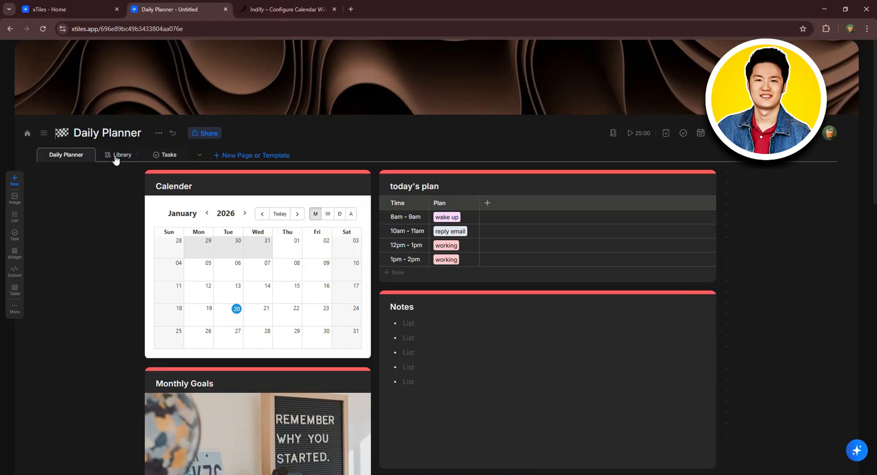
left_click(116, 158)
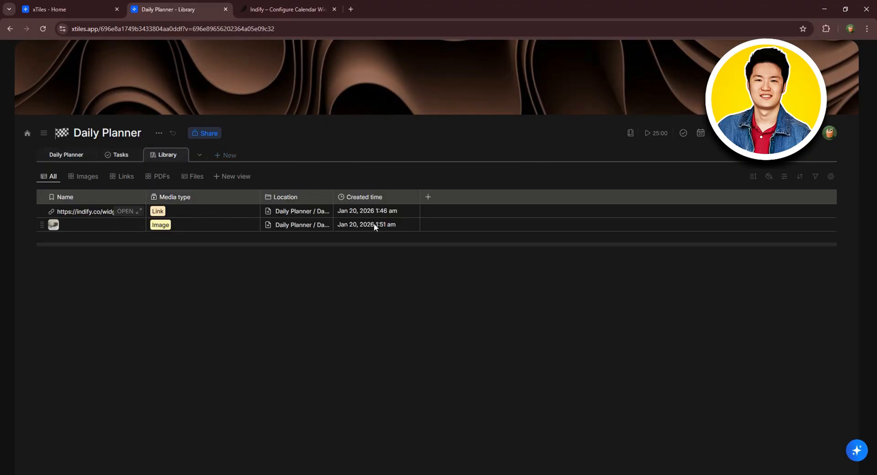
right_click(133, 157)
key("Escape")
left_click(119, 158)
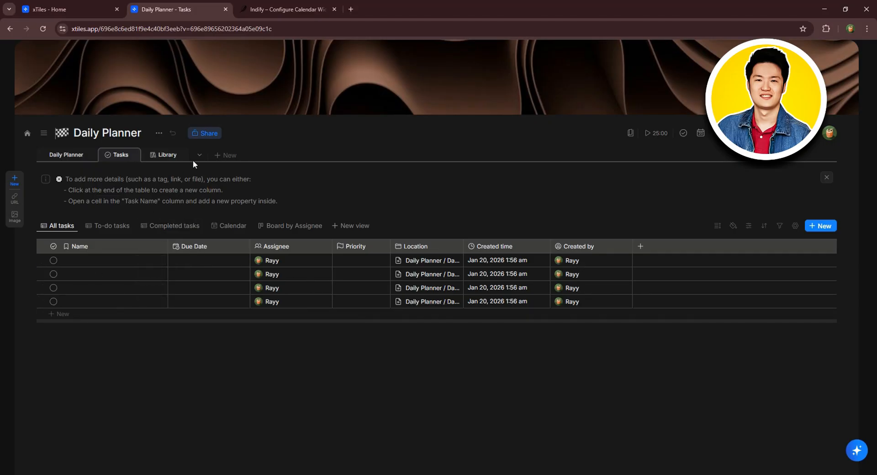
Browse the page types and templates offered for a new page, then return to the Daily Planner page
left_click(221, 158)
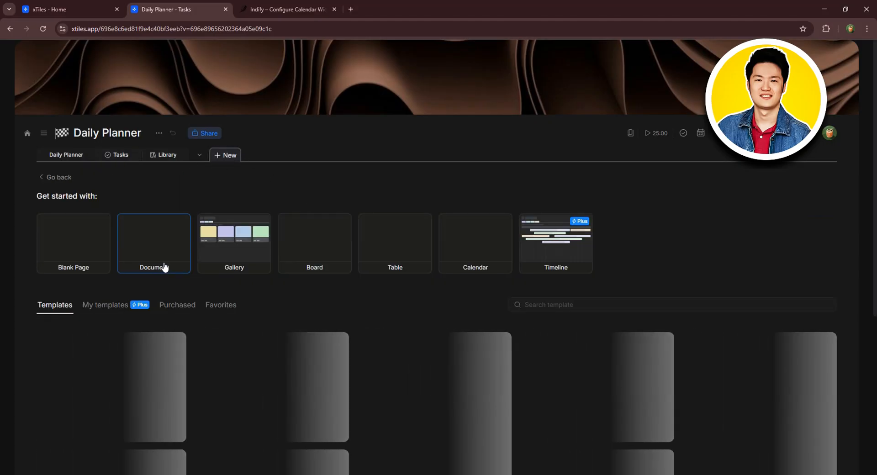
scroll(212, 325, "down", 2)
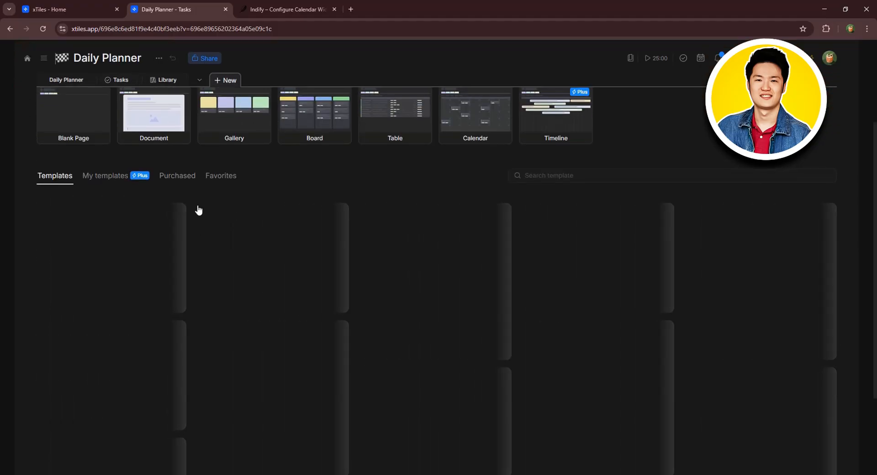
scroll(274, 329, "down", 2)
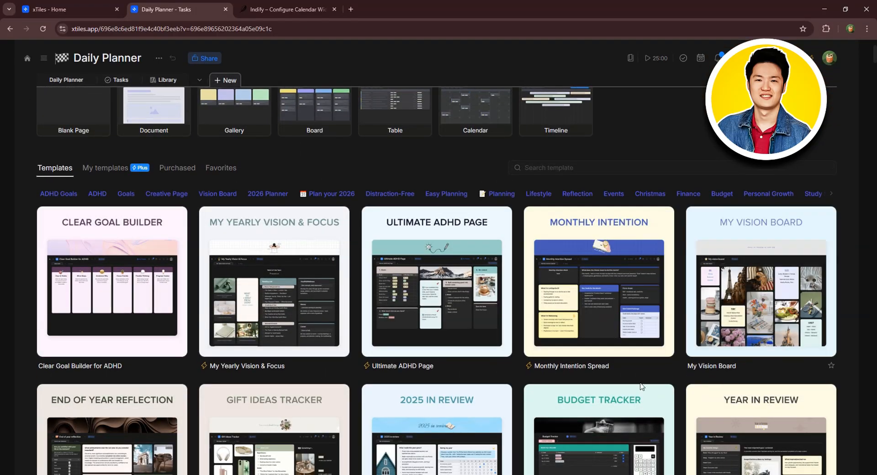
scroll(489, 346, "up", 4)
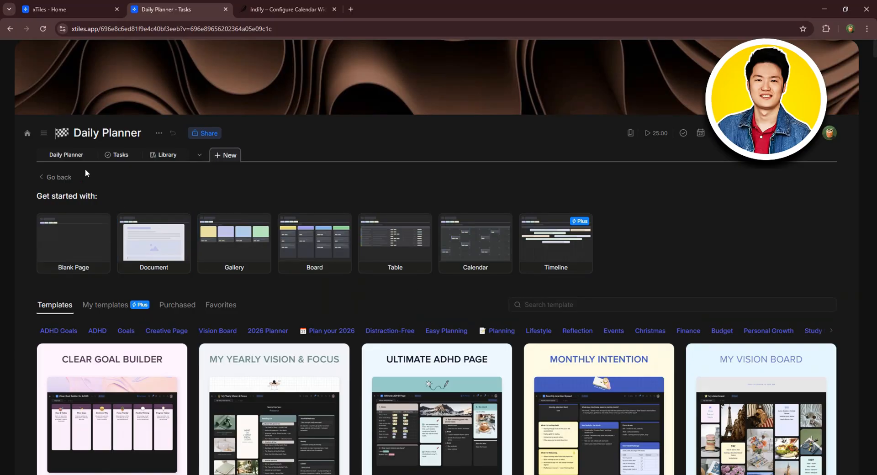
left_click(75, 156)
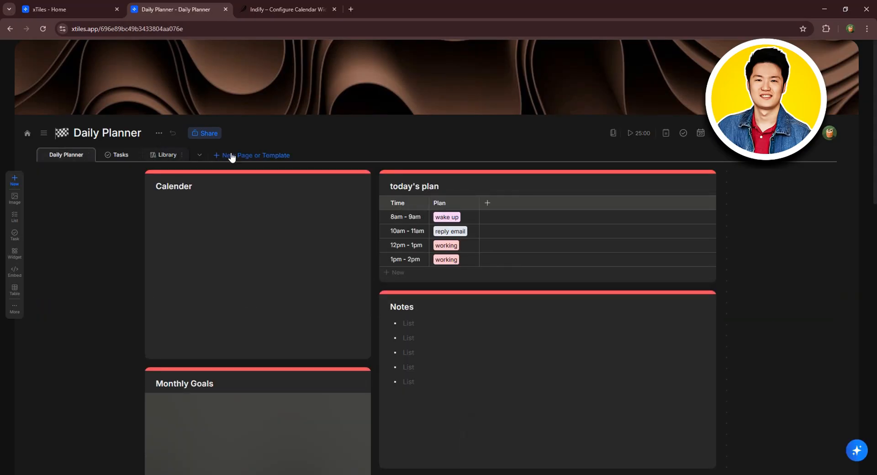
View the planner's export format options and close the page settings without exporting
left_click(159, 130)
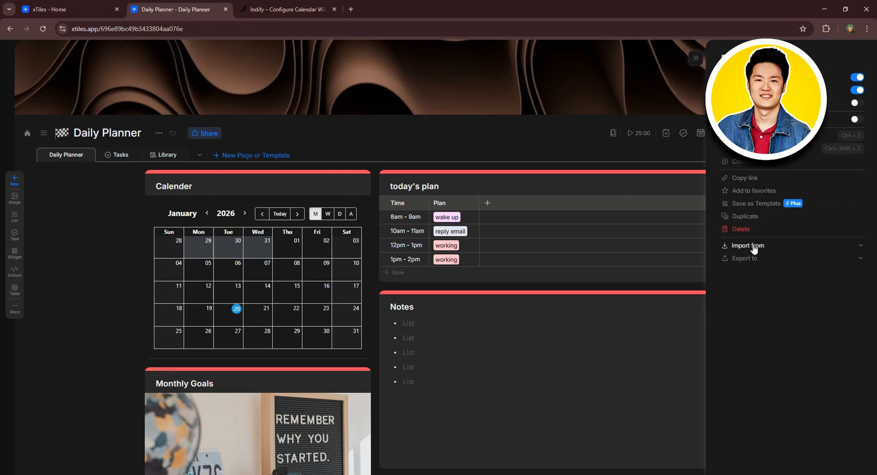
left_click(862, 258)
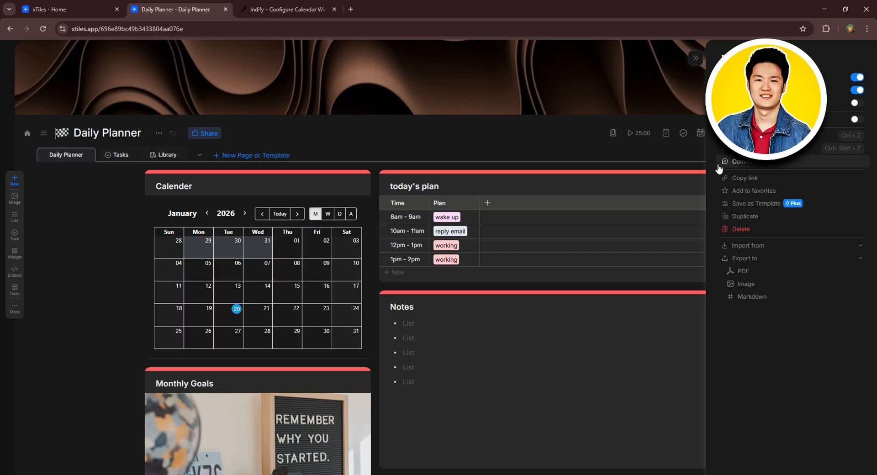
left_click(687, 149)
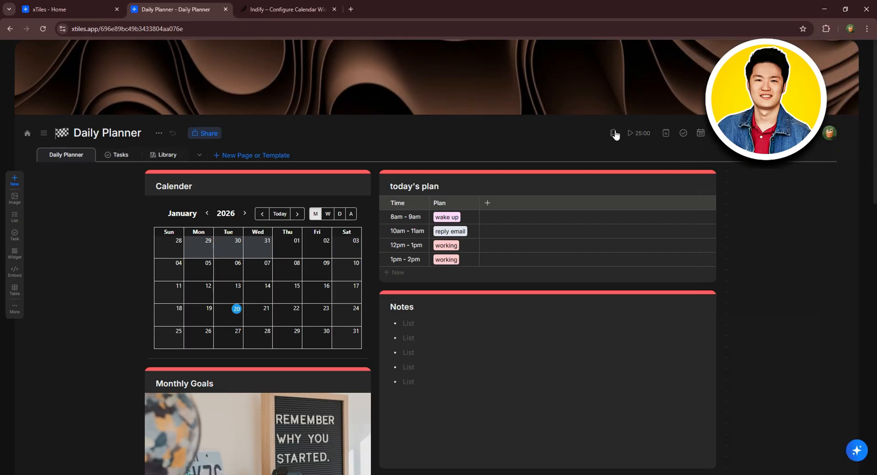